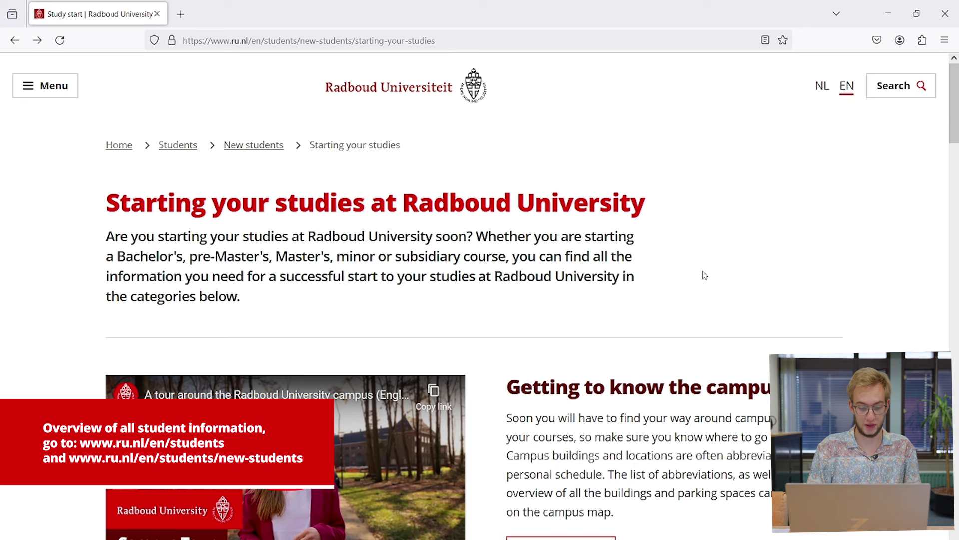
Step: Scroll through the Starting your studies page and back up to 'Arrange as soon as possible'
scroll(705, 275, down, 1)
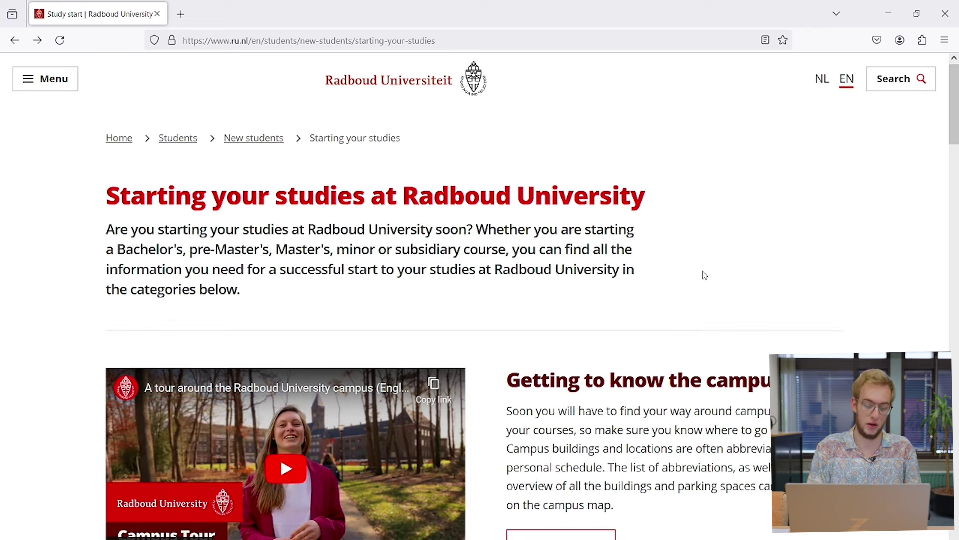
scroll(705, 276, down, 8)
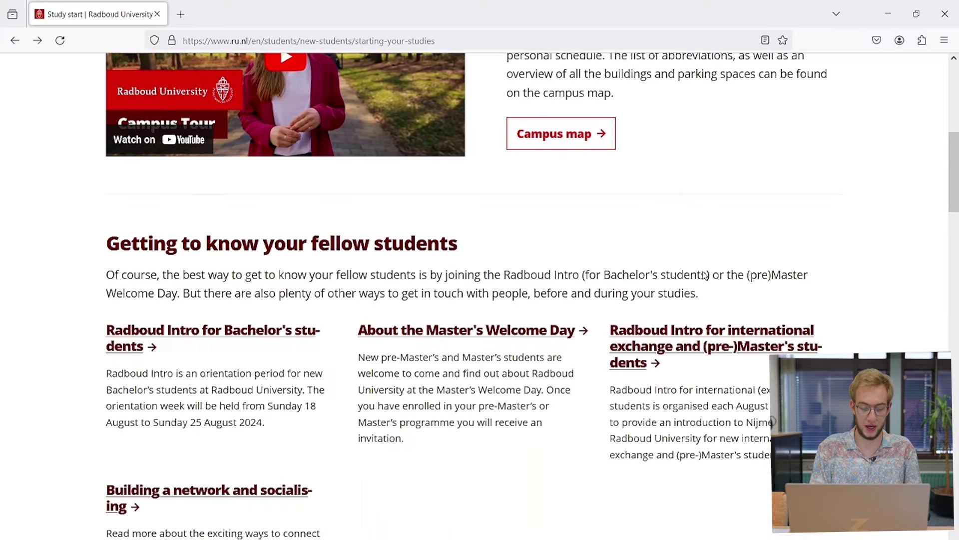
scroll(705, 275, down, 3)
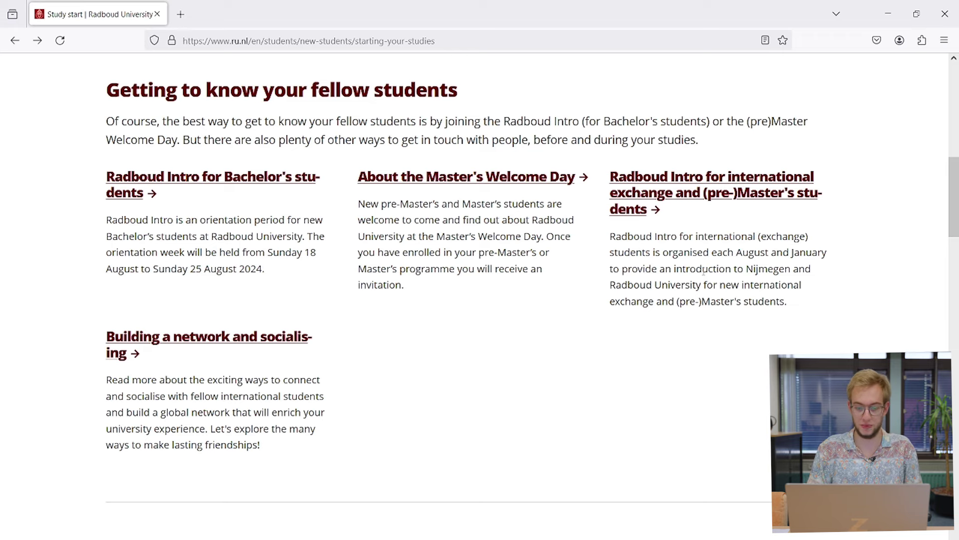
scroll(705, 275, down, 6)
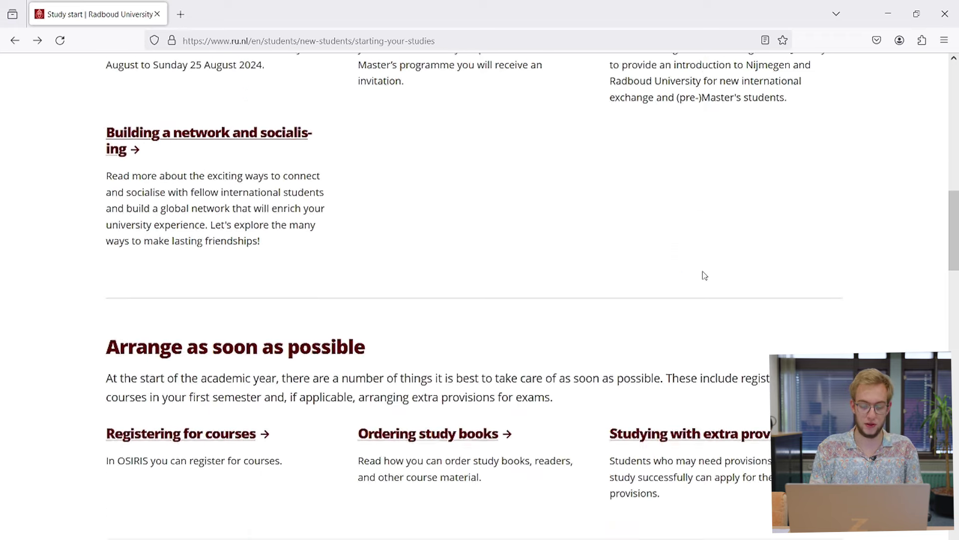
scroll(704, 275, down, 2)
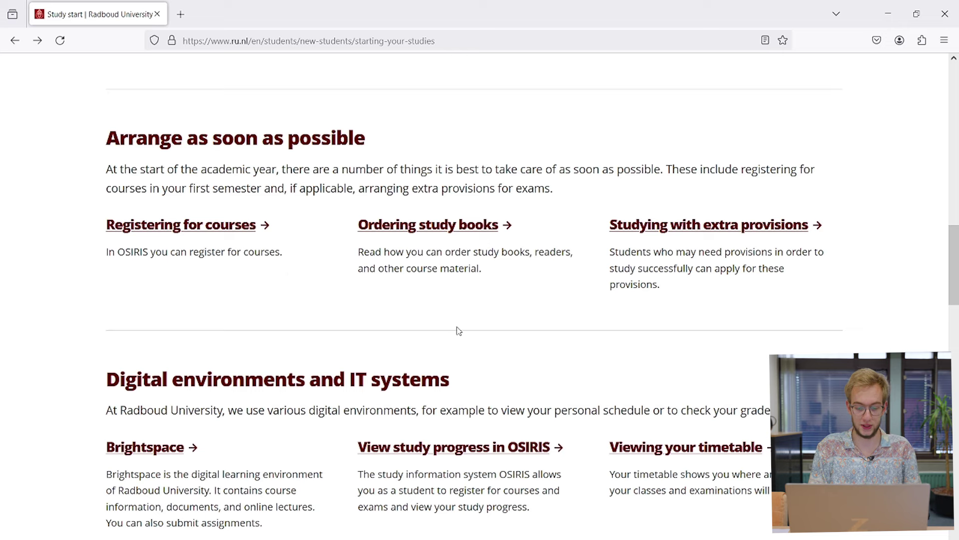
scroll(459, 330, down, 5)
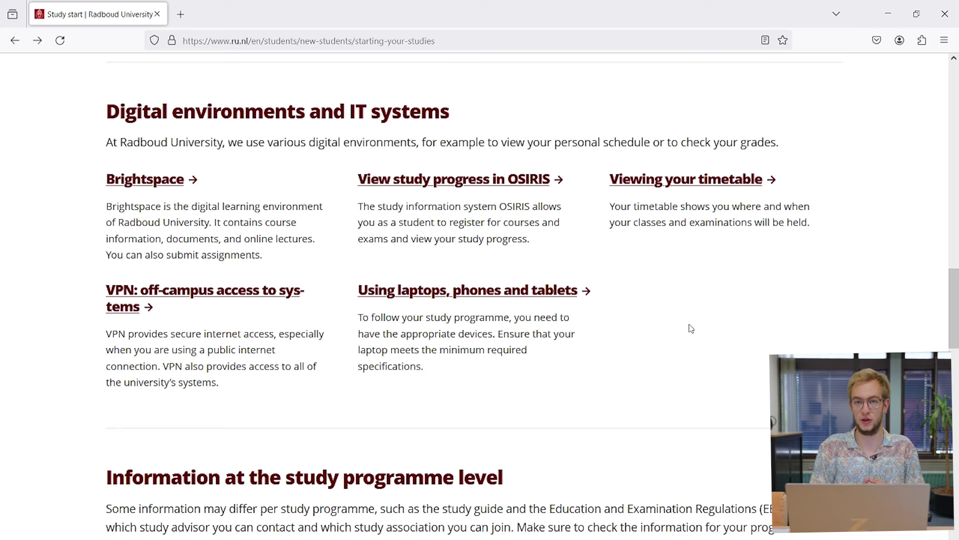
scroll(691, 328, down, 1)
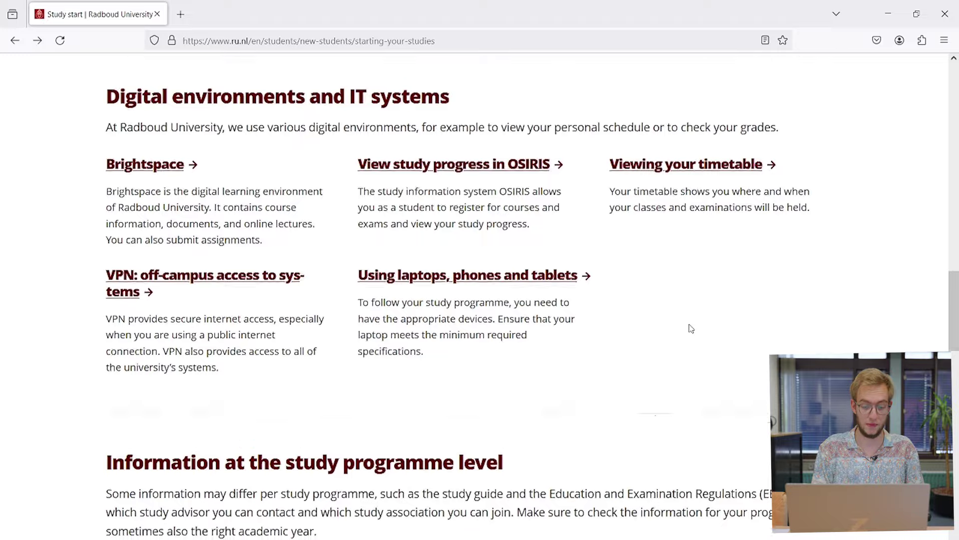
scroll(691, 328, up, 10)
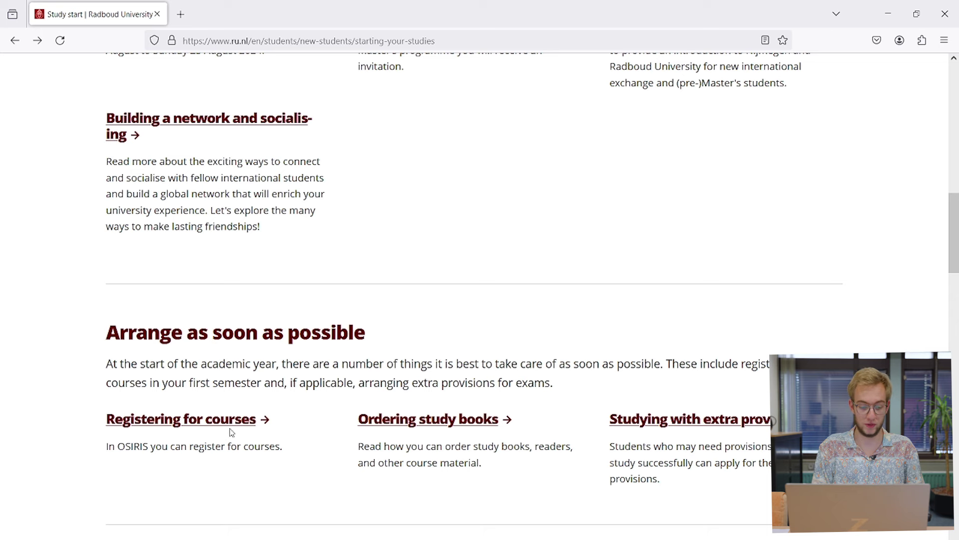
Step: Follow Registering for courses to OSIRIS and sign in with the student number and password
click(214, 421)
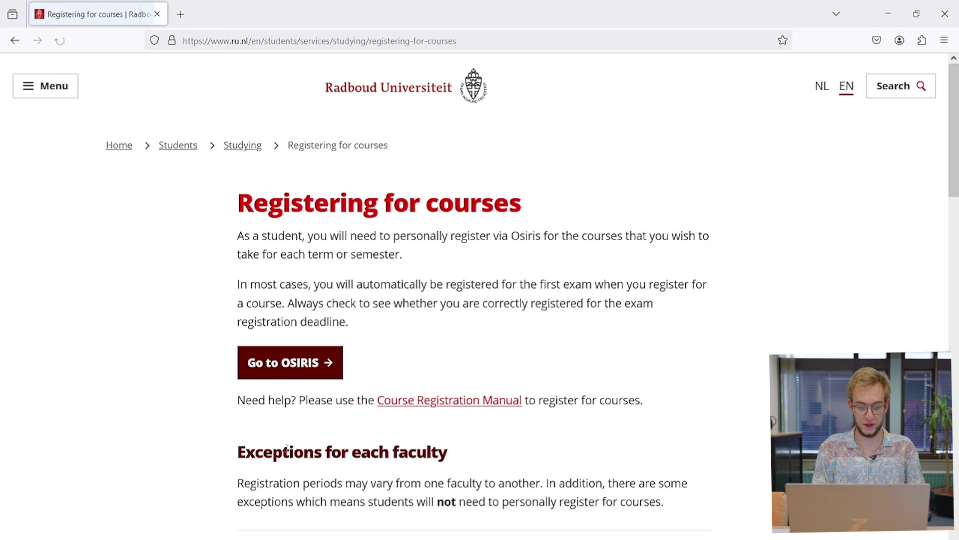
click(293, 379)
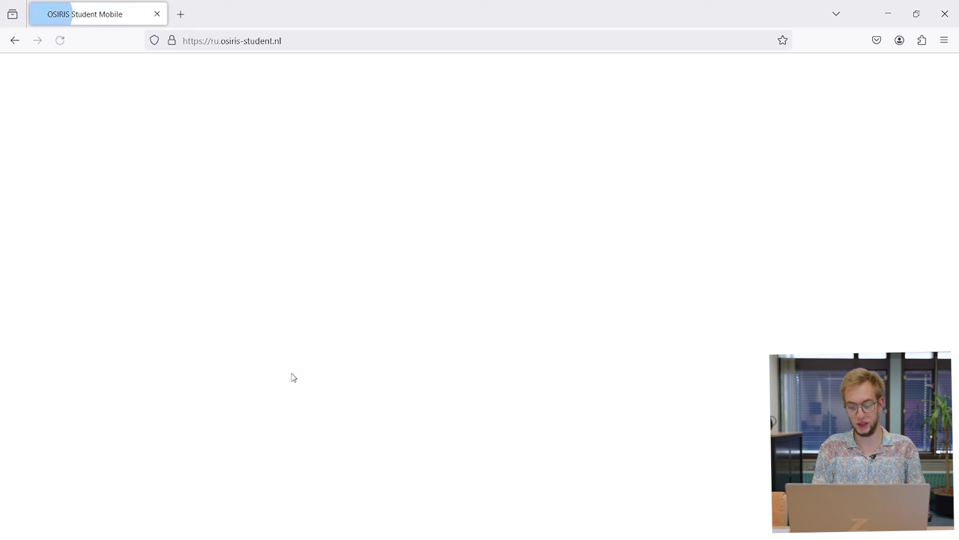
click(404, 215)
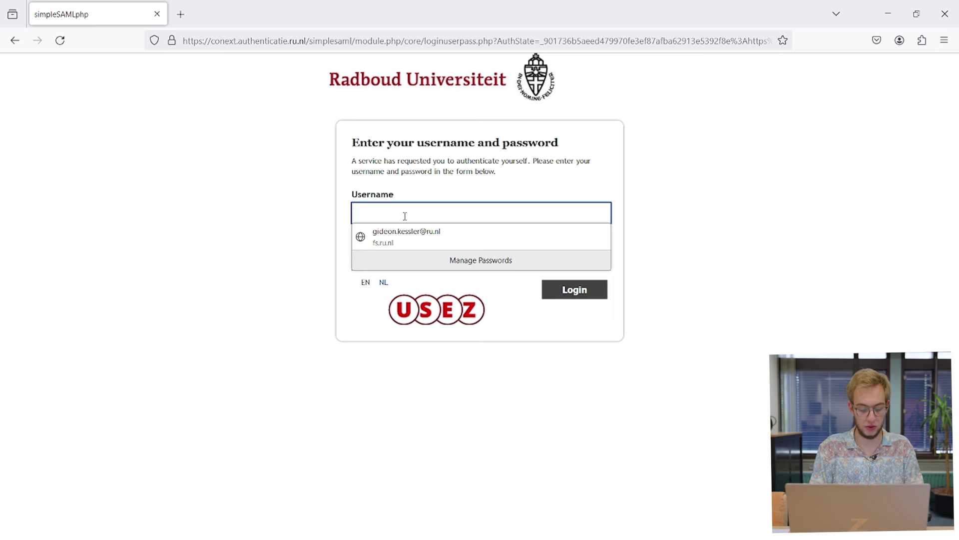
text(s102)
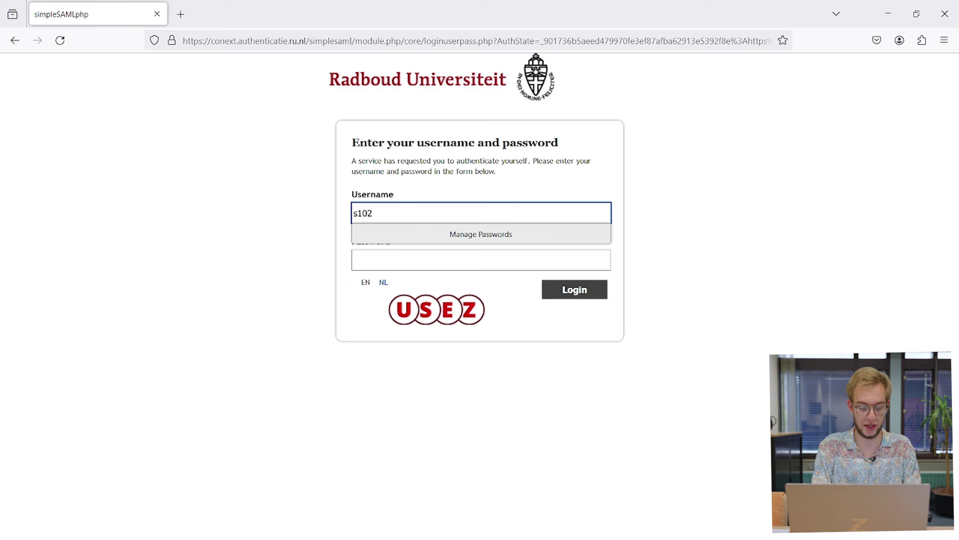
text(6636)
key(Tab)
text(***********)
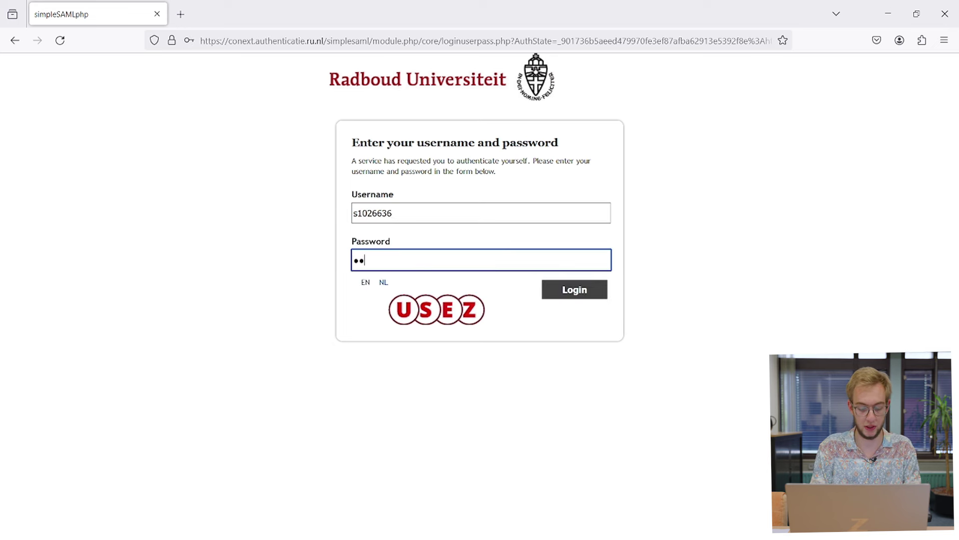
key(Return)
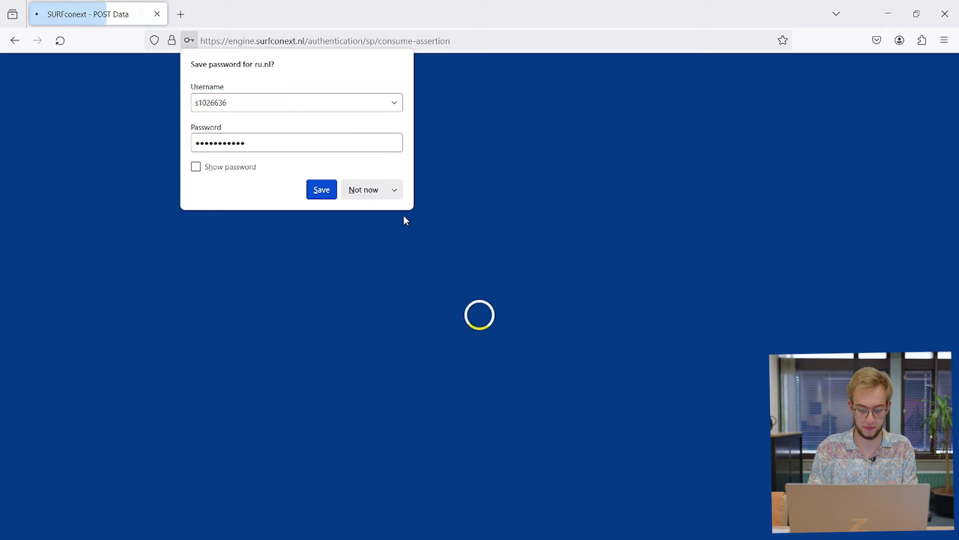
Step: Decline saving the password, switch OSIRIS to English and expand the sidebar navigation
click(363, 190)
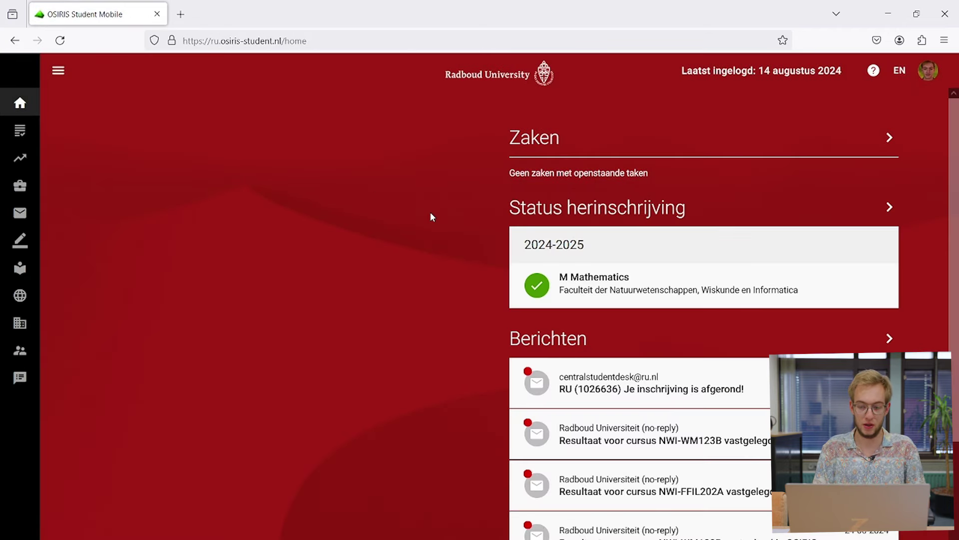
click(900, 71)
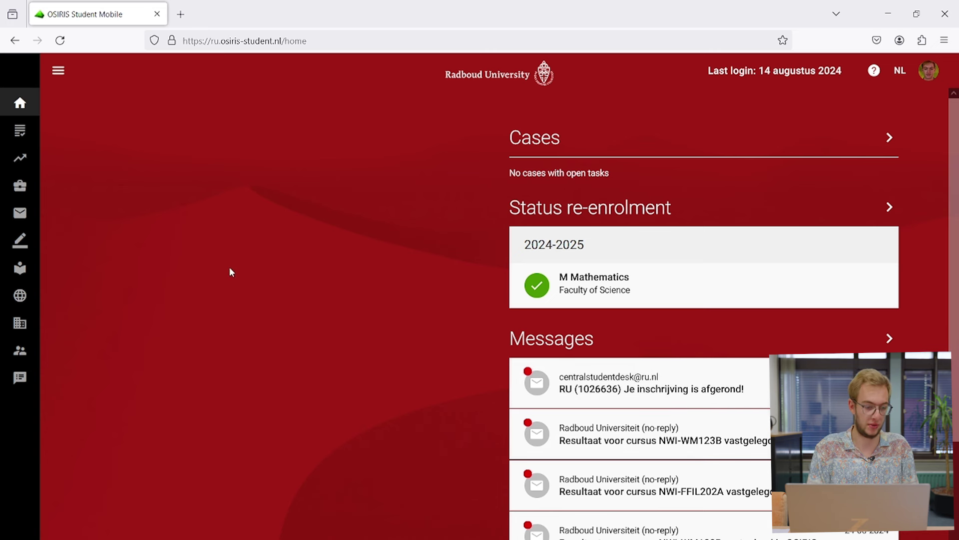
click(60, 72)
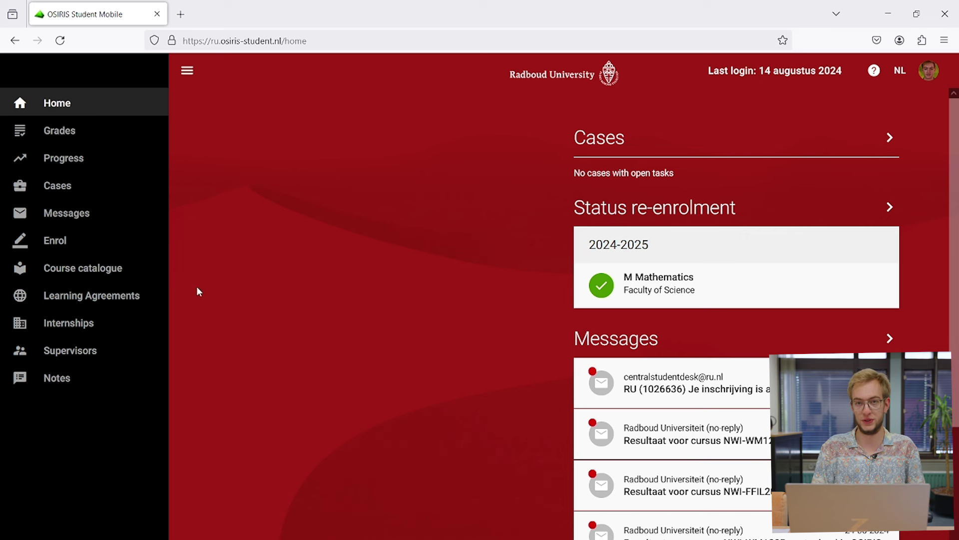
Step: Go from the Enrol page to the Course catalogue in the sidebar
click(62, 242)
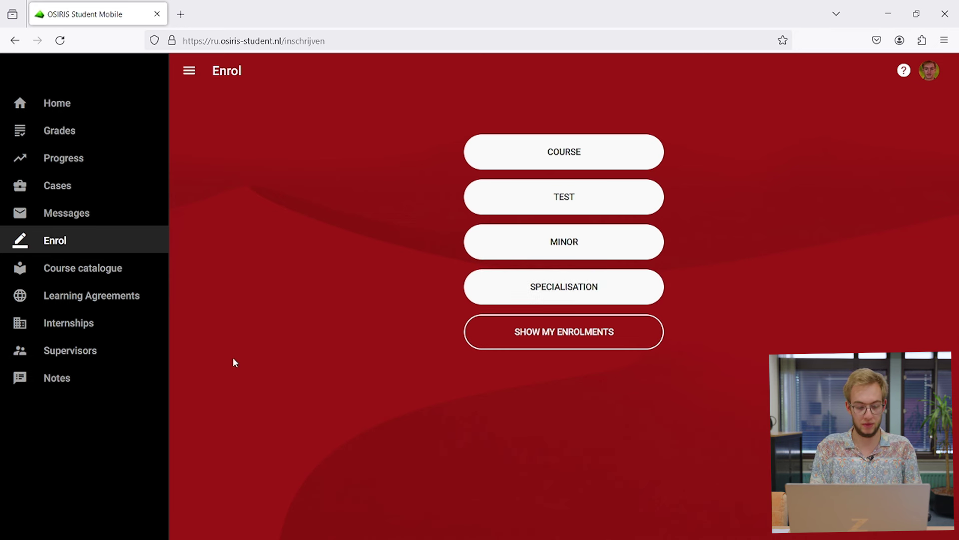
click(92, 265)
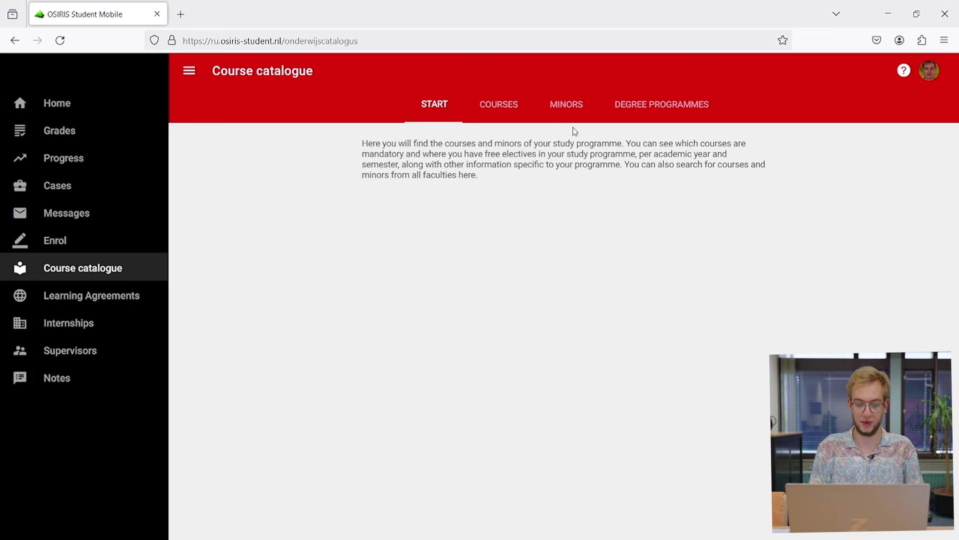
Step: Browse the Courses and Minors tabs, then search Degree programmes for 'master math'
click(507, 120)
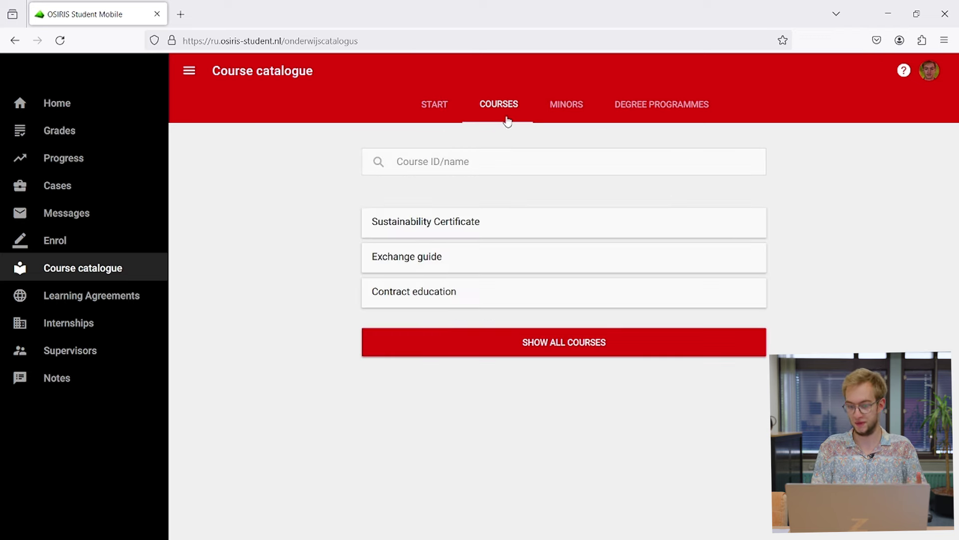
click(581, 113)
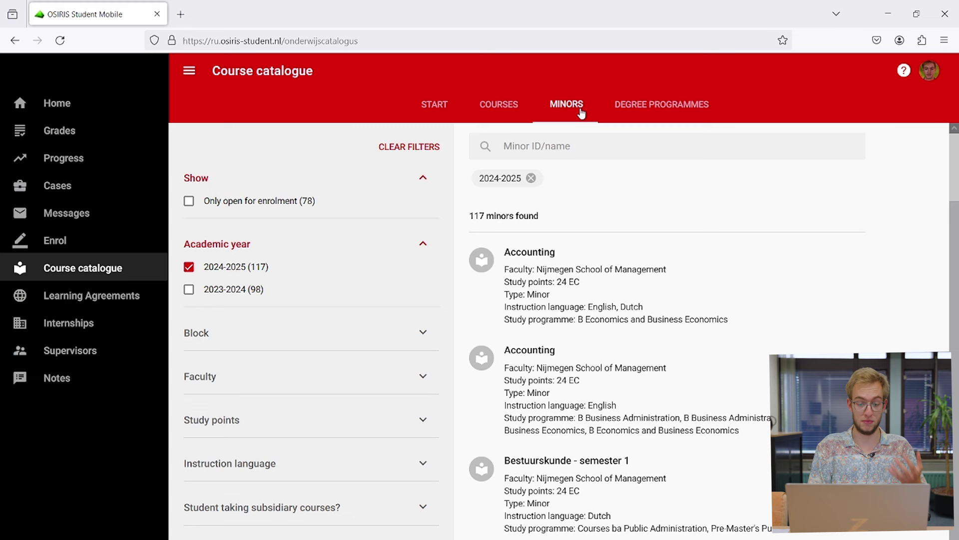
click(664, 108)
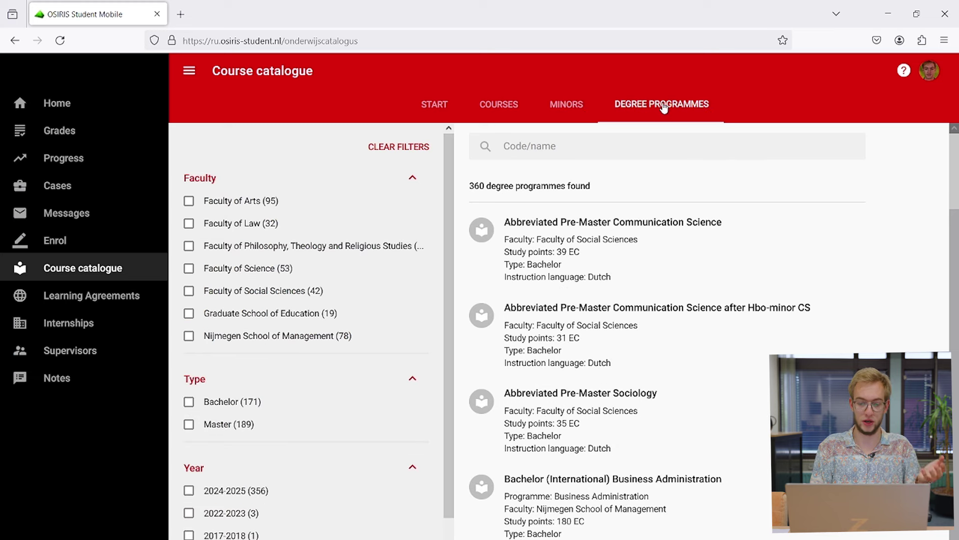
click(572, 145)
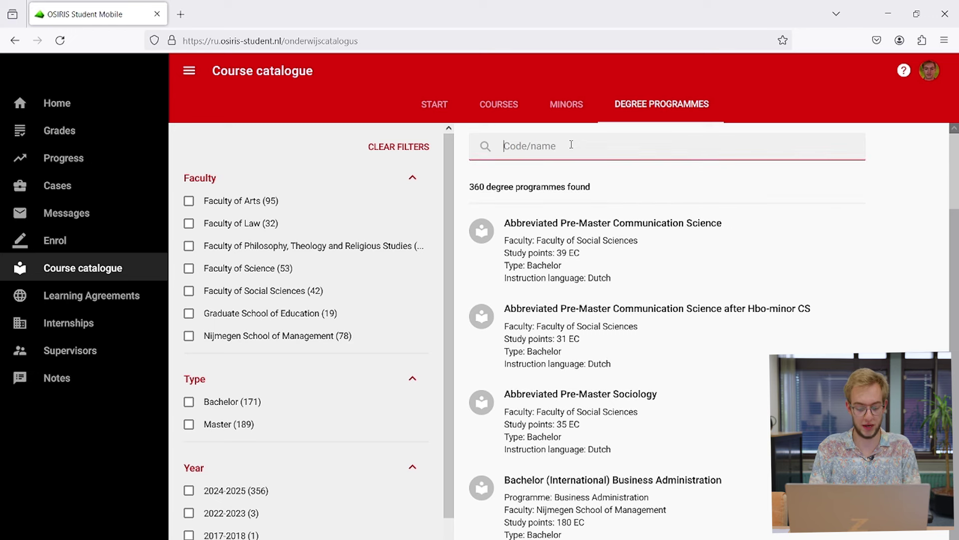
text(maser)
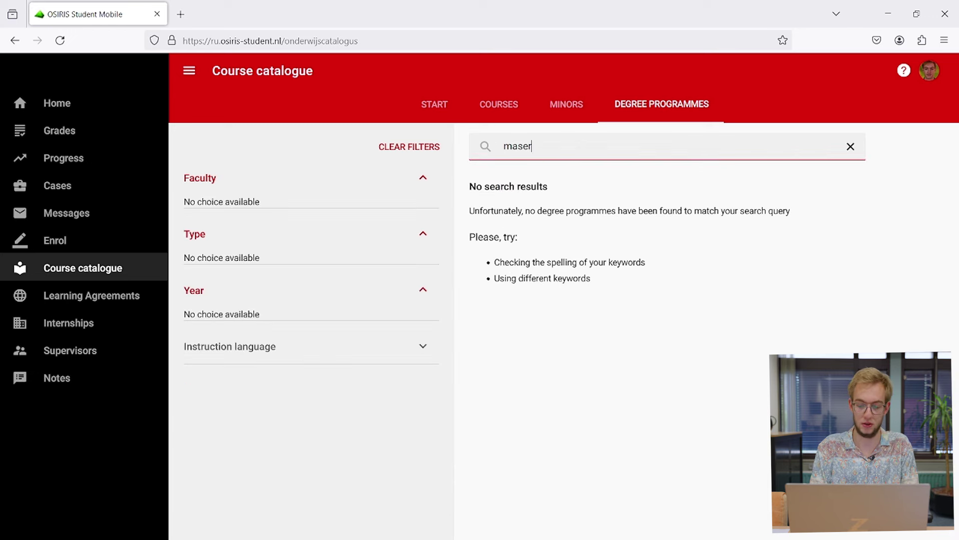
key(BackSpace)
key(BackSpace)
text(ter math)
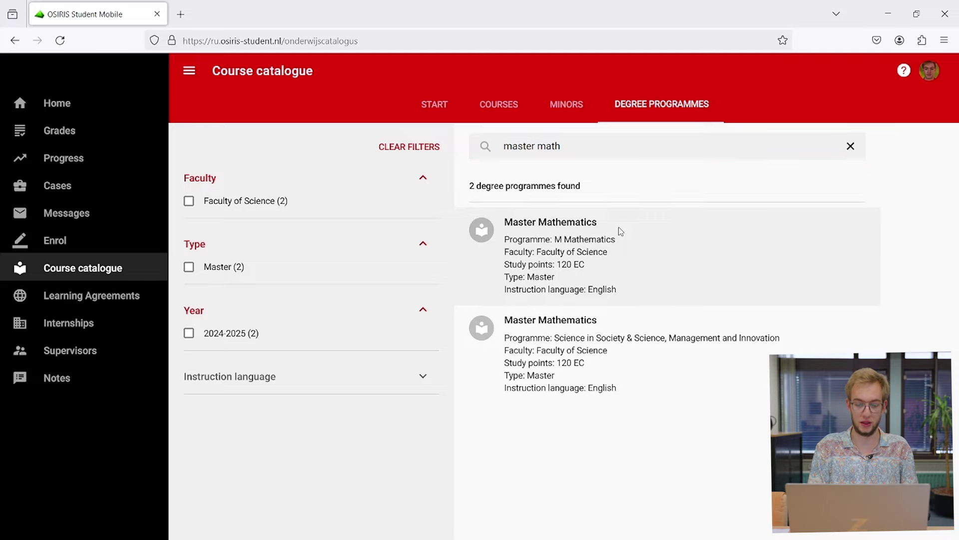
Step: Open the first Master Mathematics programme and glance at its content description and practical information
click(619, 228)
click(651, 174)
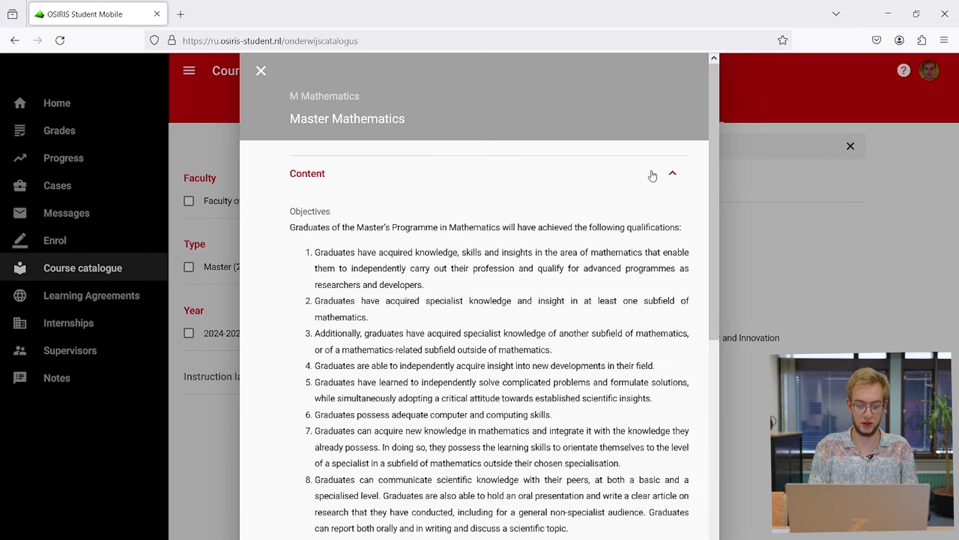
click(672, 173)
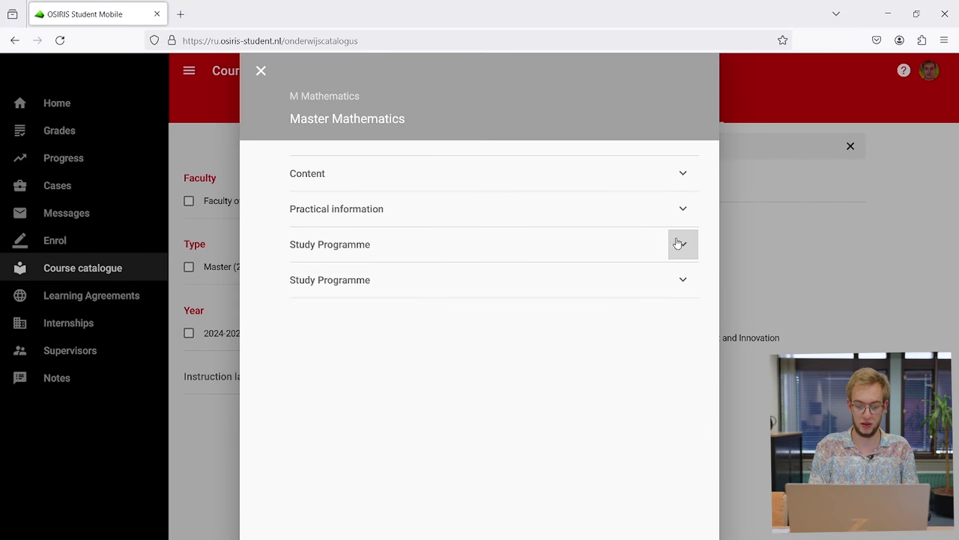
click(682, 209)
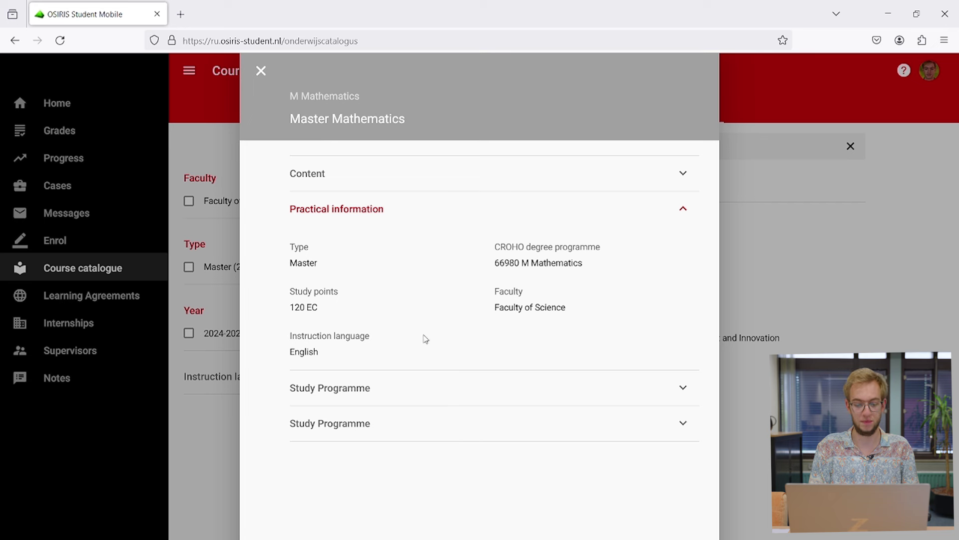
click(674, 212)
Step: Expand Study Programme down through Compulsory Courses, Track Courses, 2.1 Applied Mathematics and 2.1.1 Compulsory Electives
click(680, 245)
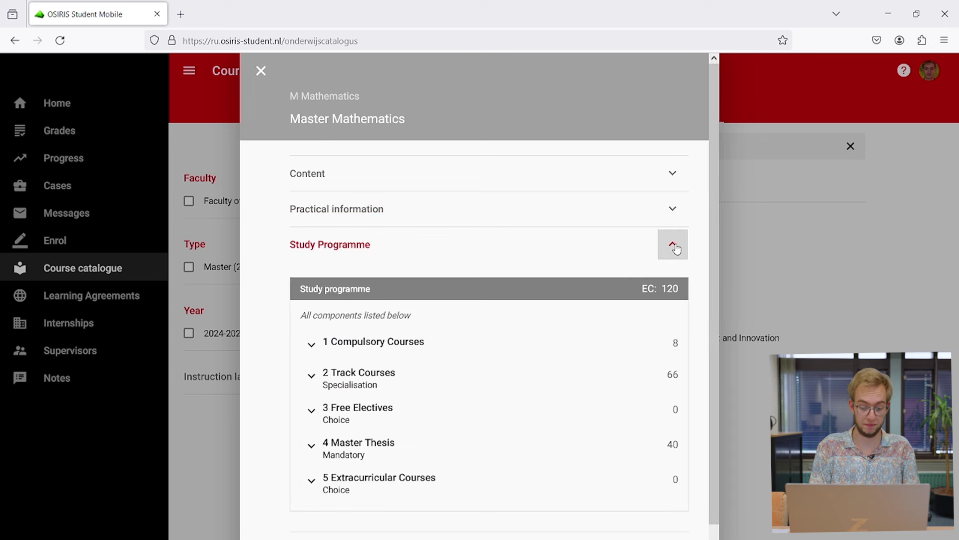
scroll(511, 364, down, 1)
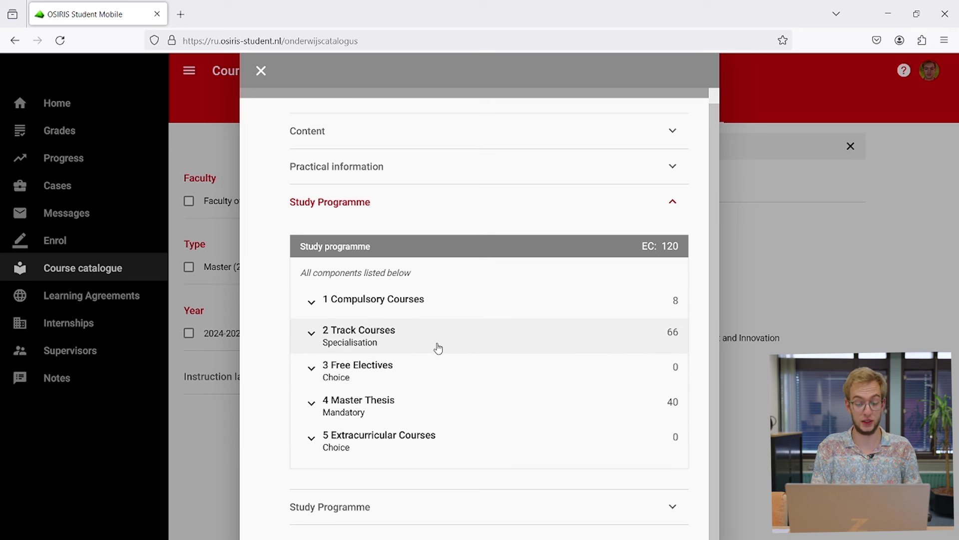
click(407, 299)
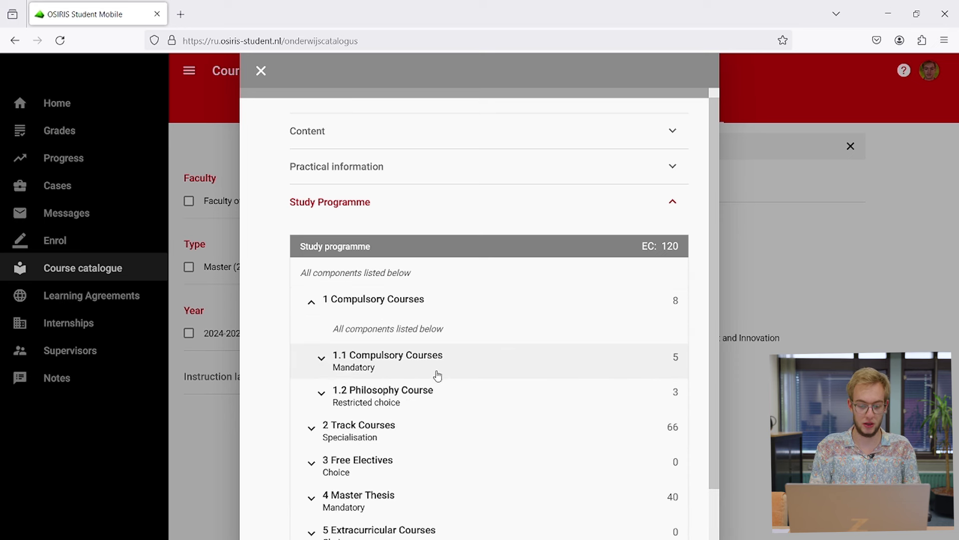
scroll(438, 370, down, 2)
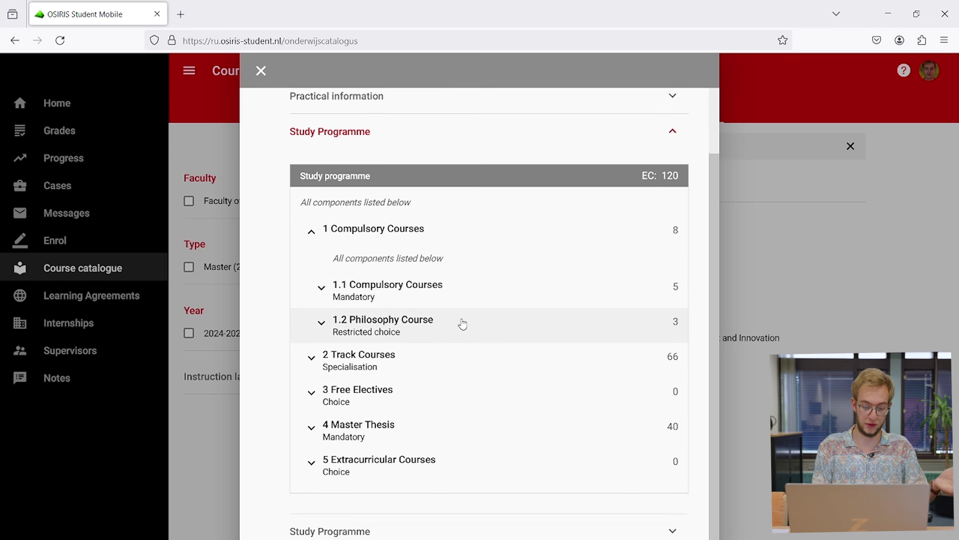
click(402, 358)
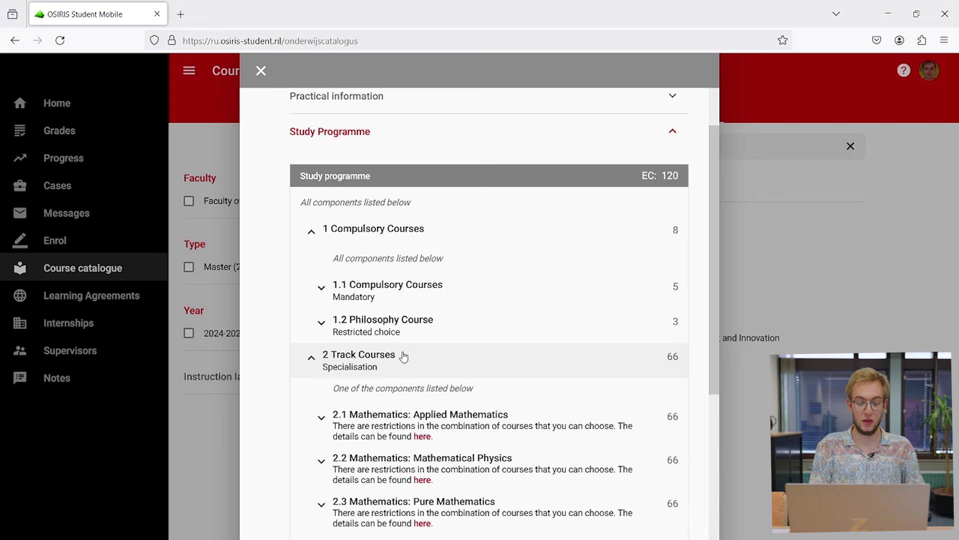
scroll(578, 426, down, 1)
click(490, 367)
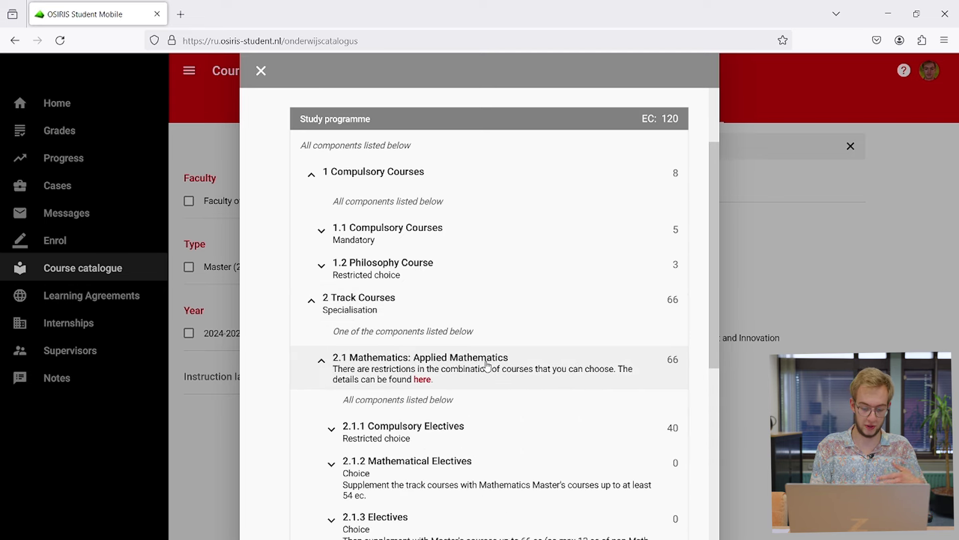
scroll(489, 366, down, 1)
click(450, 396)
scroll(449, 398, down, 3)
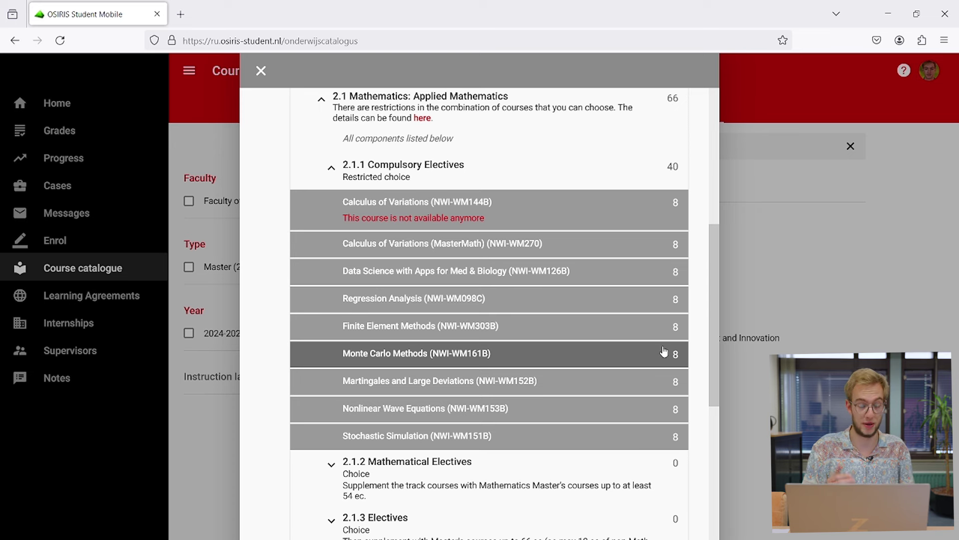
click(332, 169)
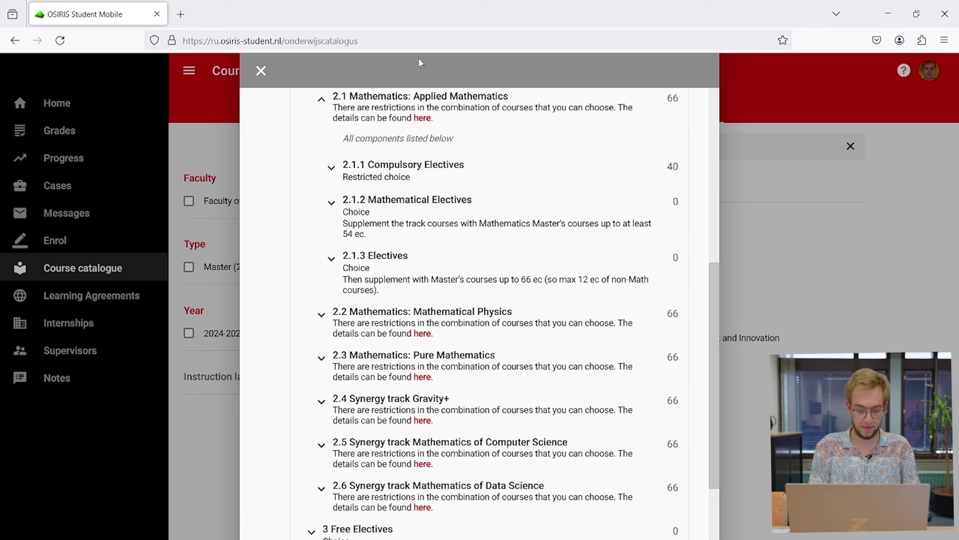
Step: Close the programme details, scroll the Dutch start page to Digitale omgevingen and open Brightspace
click(260, 71)
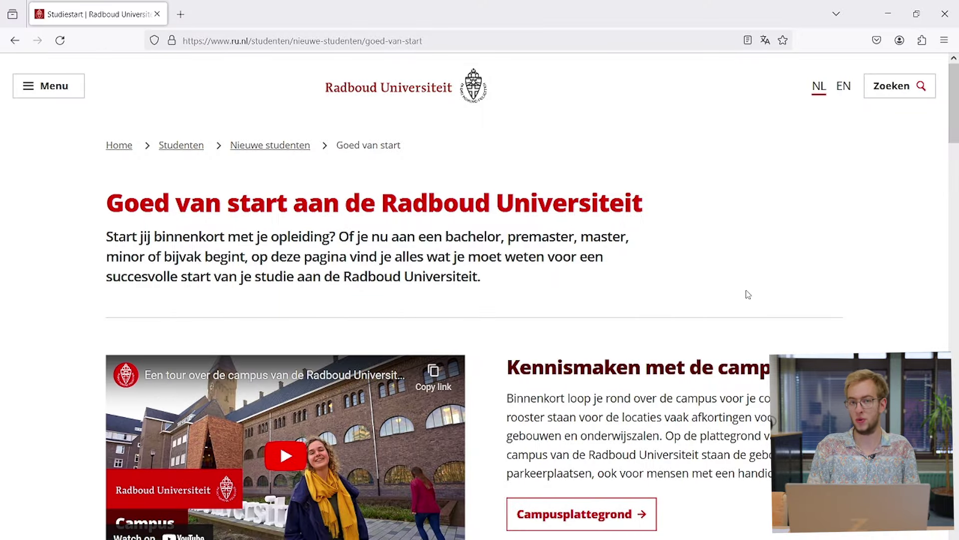
scroll(748, 295, down, 10)
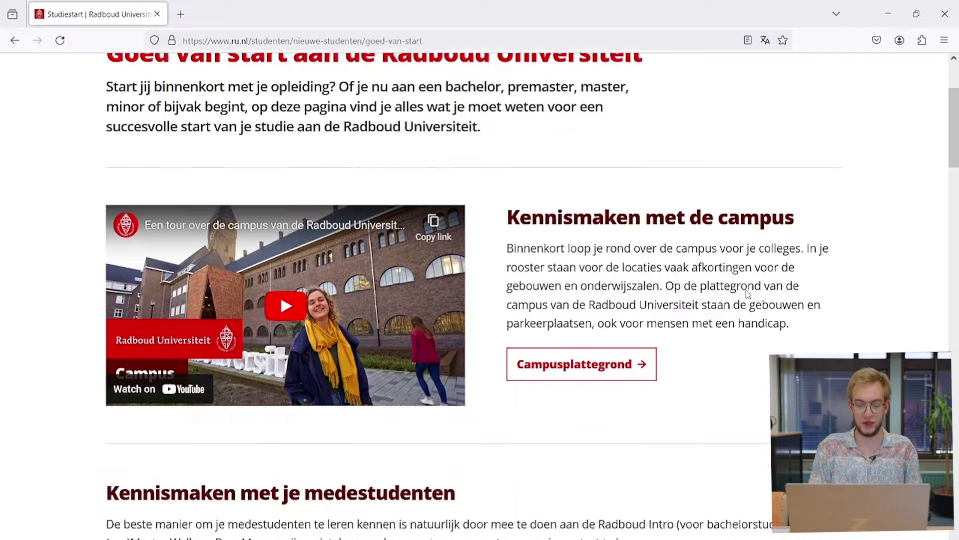
scroll(748, 294, down, 9)
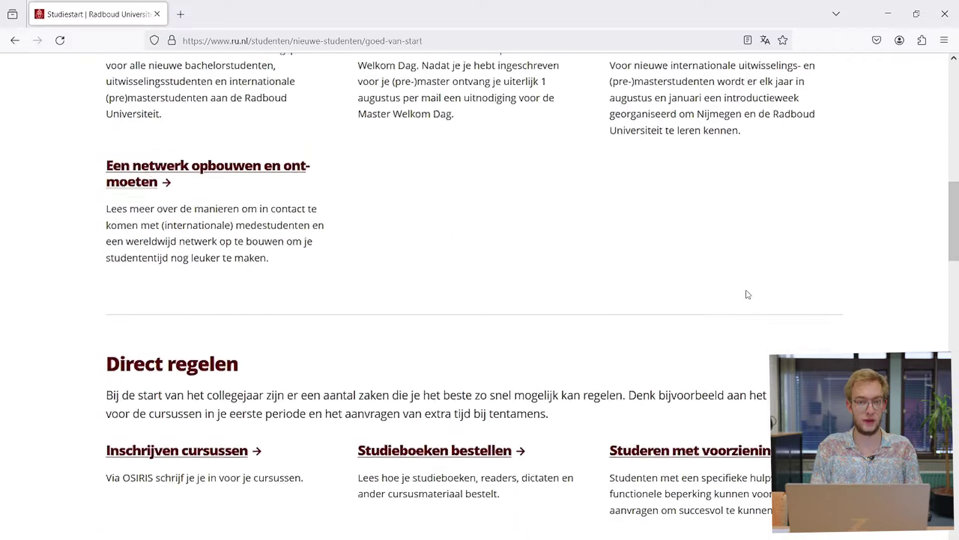
scroll(747, 290, down, 4)
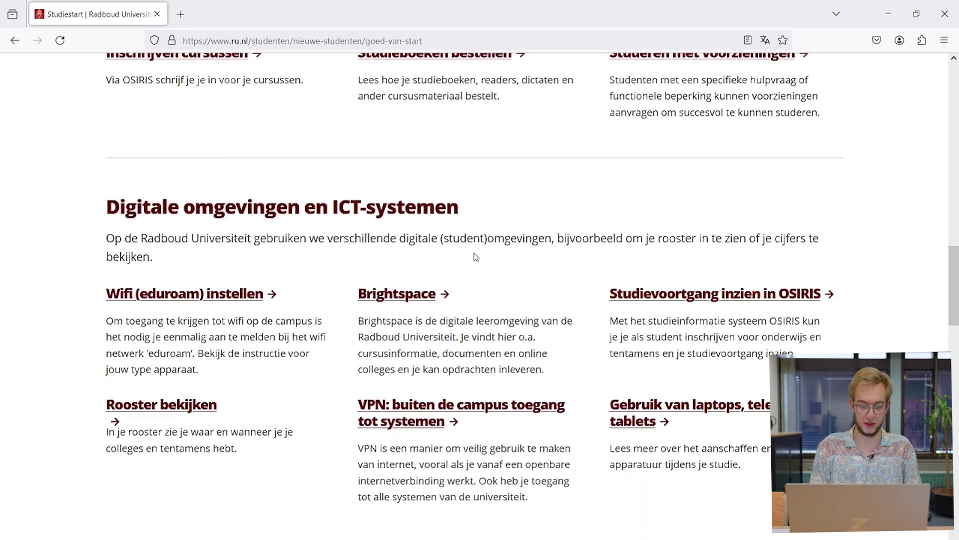
click(410, 298)
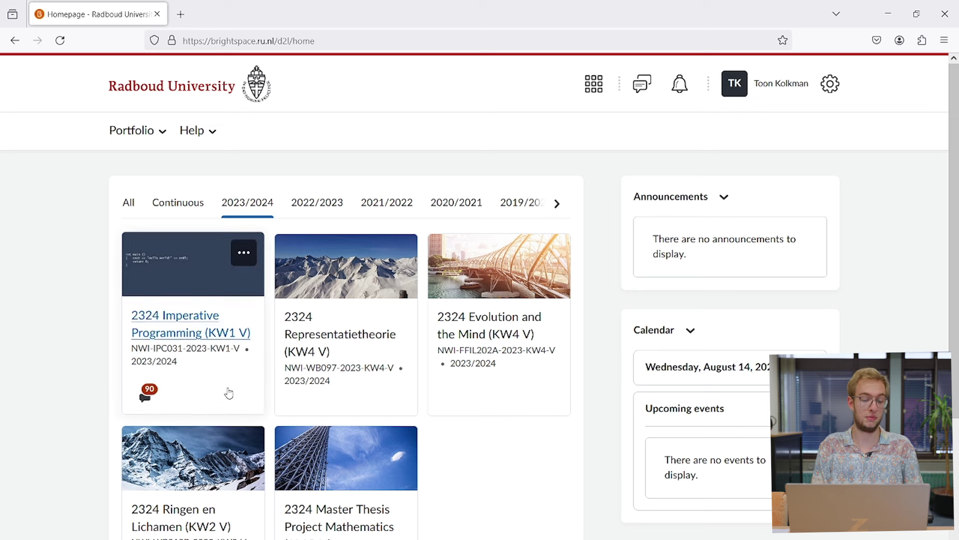
Step: Open the 2324 Imperative Programming course's Content and browse its Example end-term solutions
click(162, 317)
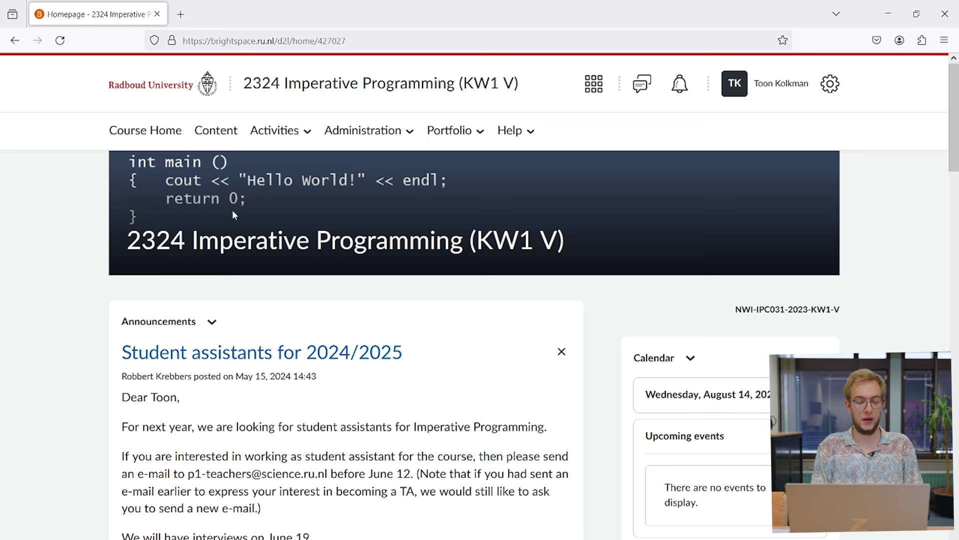
click(230, 136)
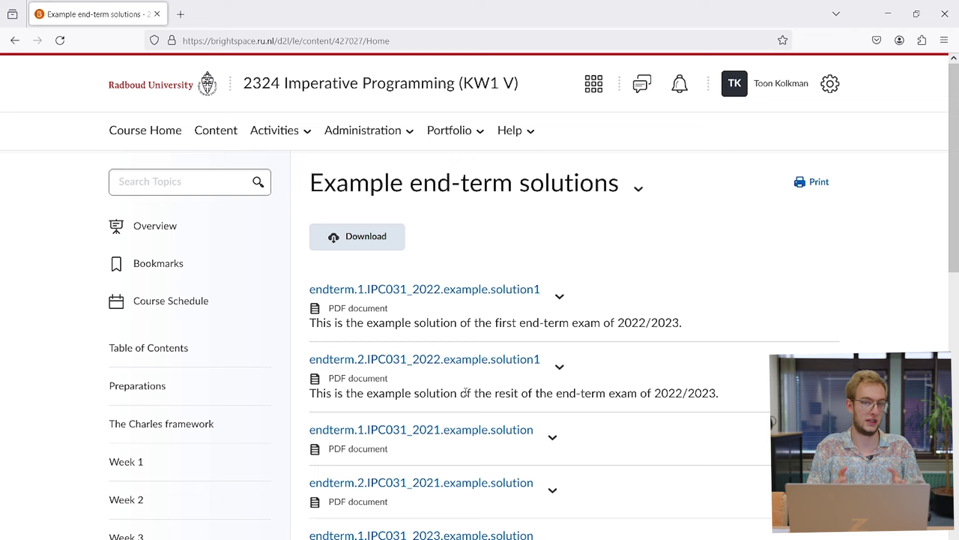
scroll(465, 392, down, 3)
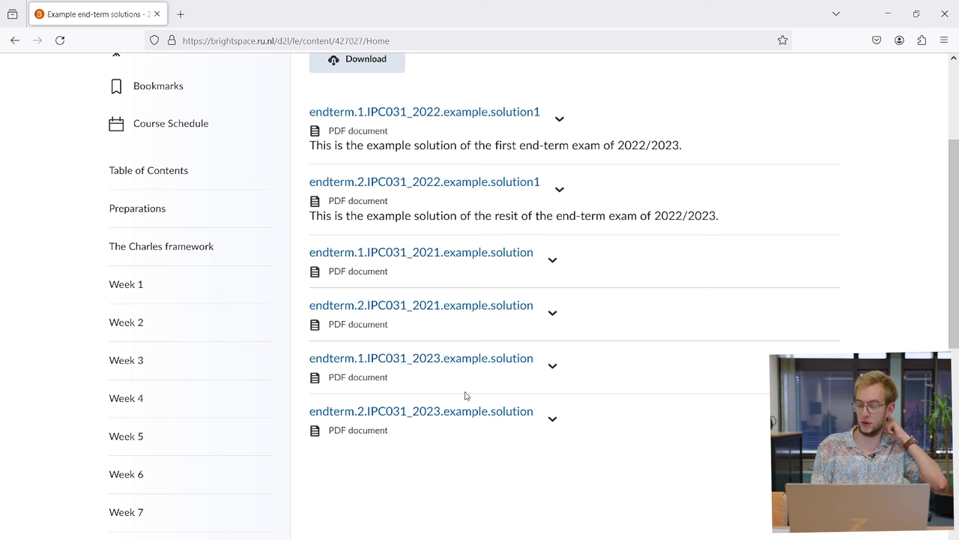
scroll(467, 396, down, 3)
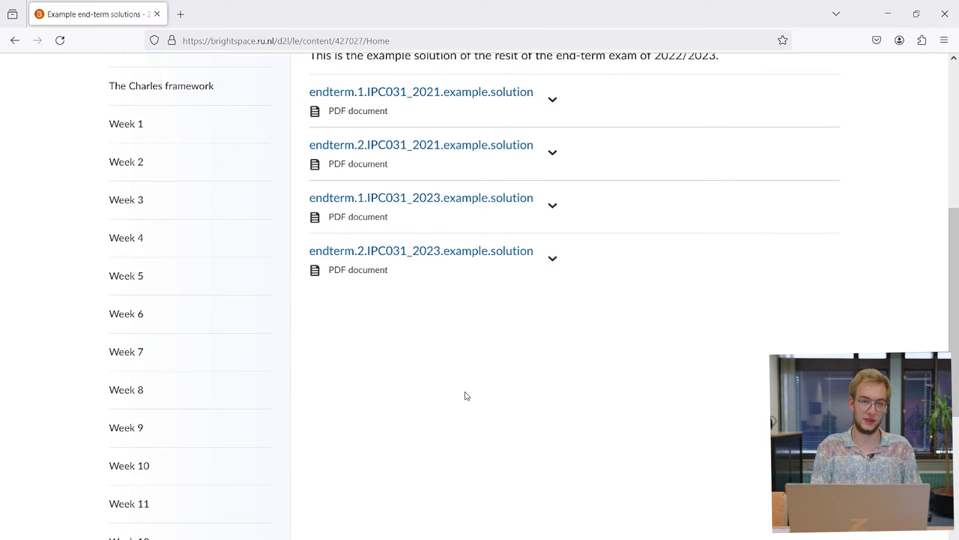
scroll(465, 394, up, 6)
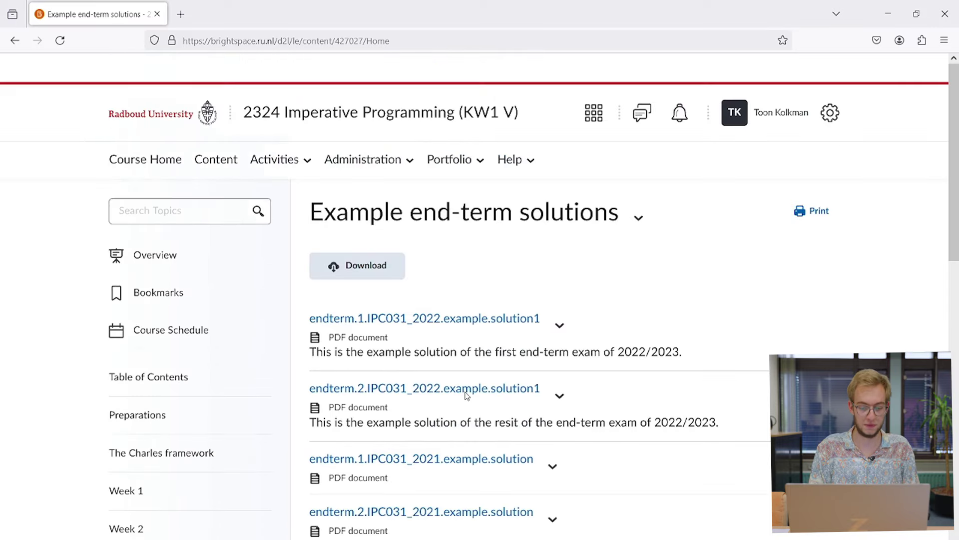
Step: View the Imperative Programming Assignments list, then its Grades page
click(287, 132)
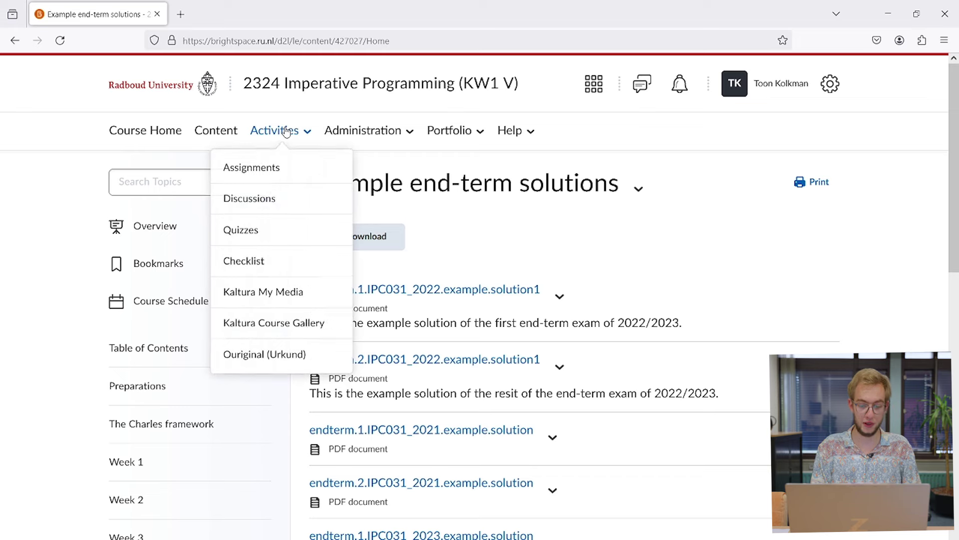
click(304, 169)
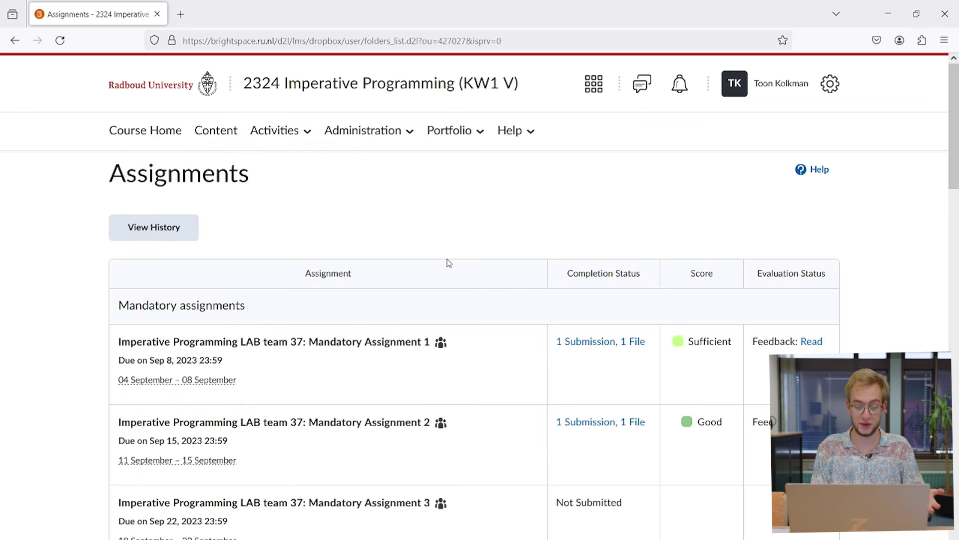
click(356, 136)
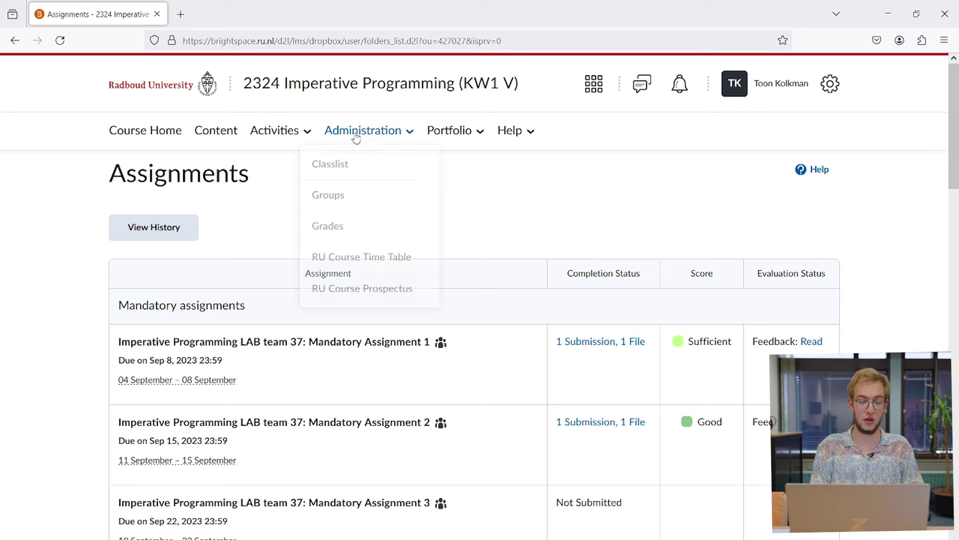
click(385, 230)
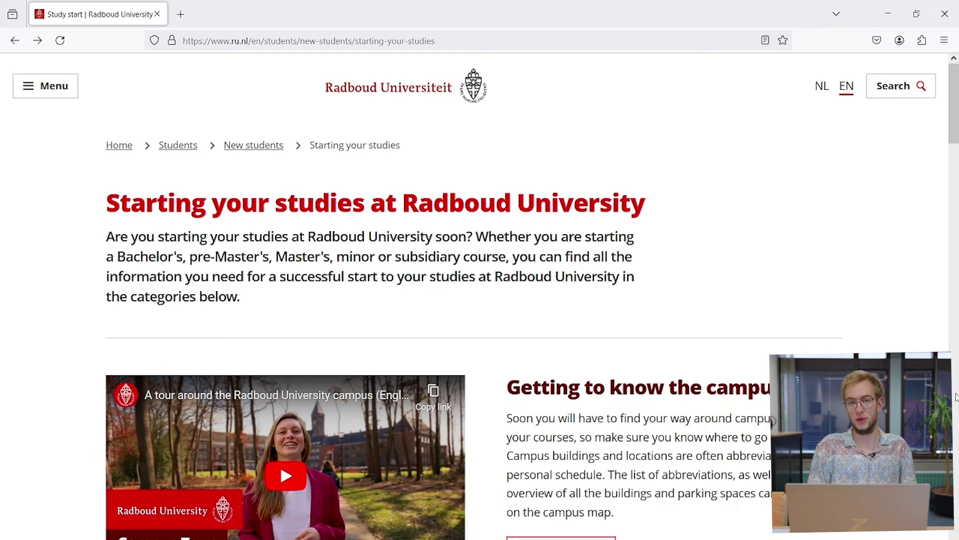
Step: Scroll to Digital environments and follow Viewing your timetable to MyTimetable
scroll(956, 397, down, 15)
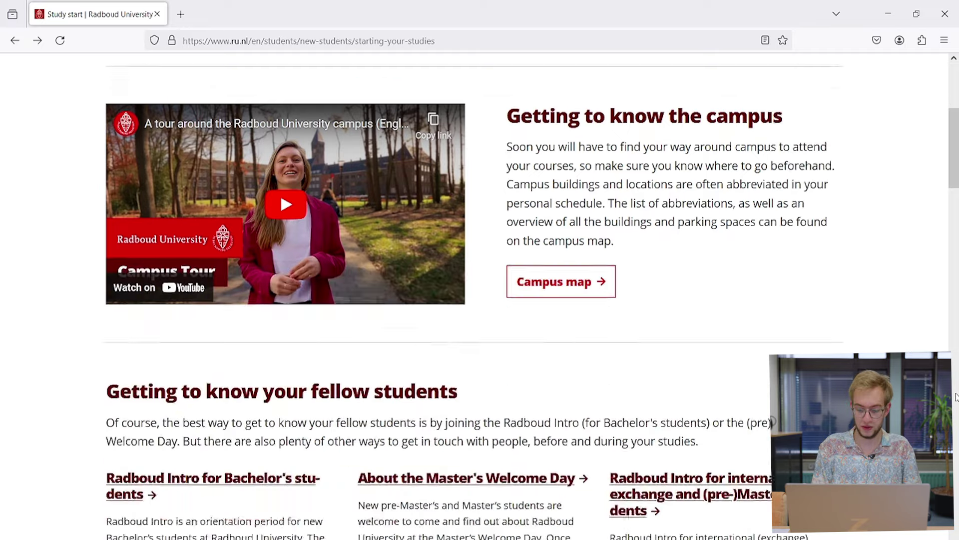
scroll(955, 398, down, 8)
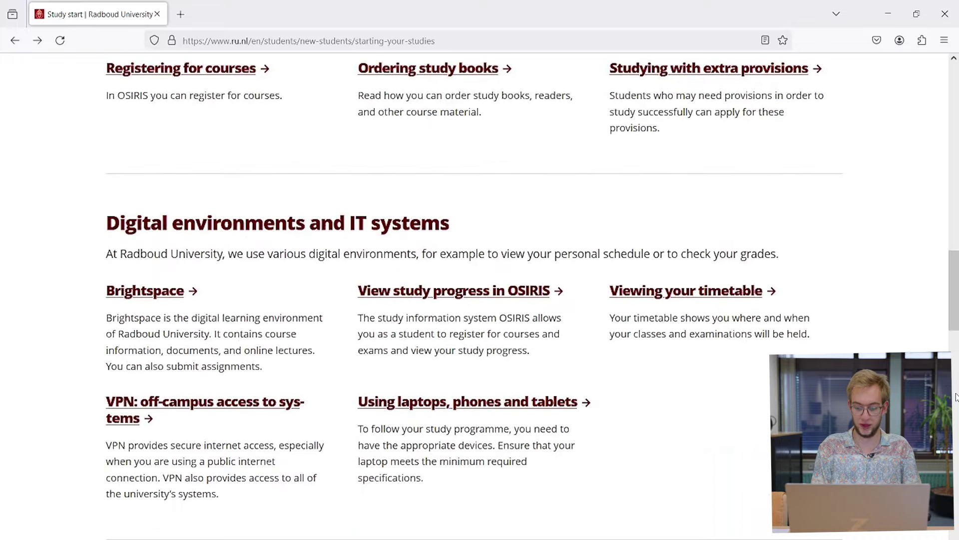
click(709, 296)
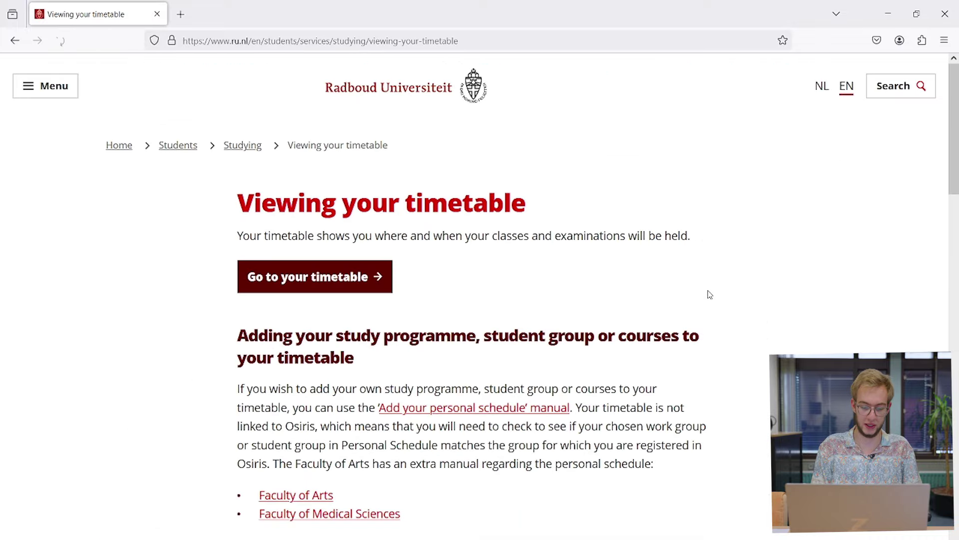
click(273, 278)
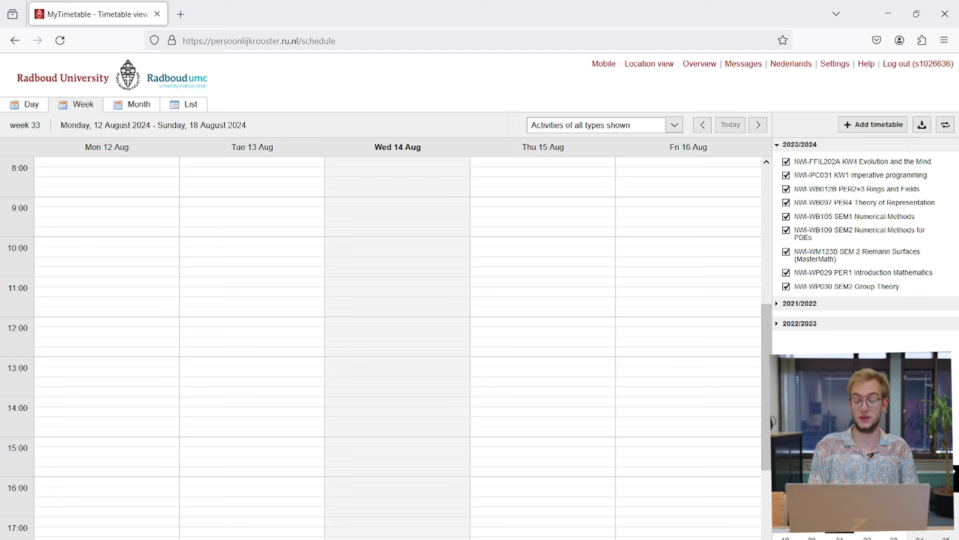
Step: Add the 2024/2025 course timetable NWI-WP025 KW1 Calculus A for all groups via a 'calculus' search
click(882, 130)
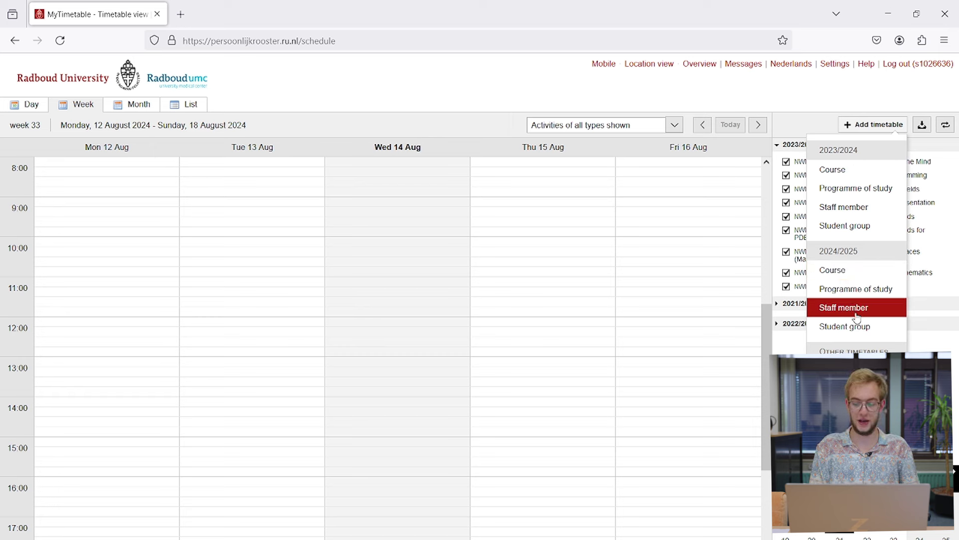
click(844, 277)
text(ca)
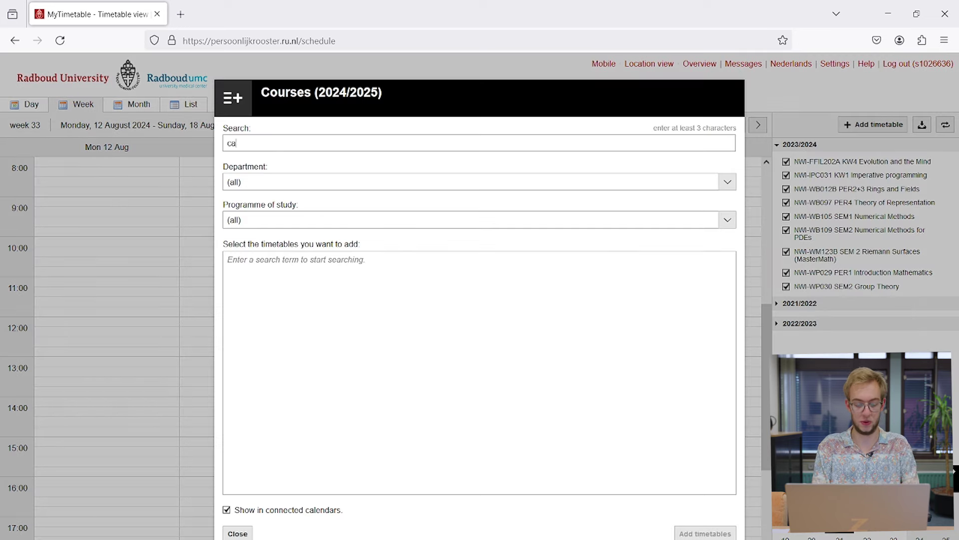
text(lculus)
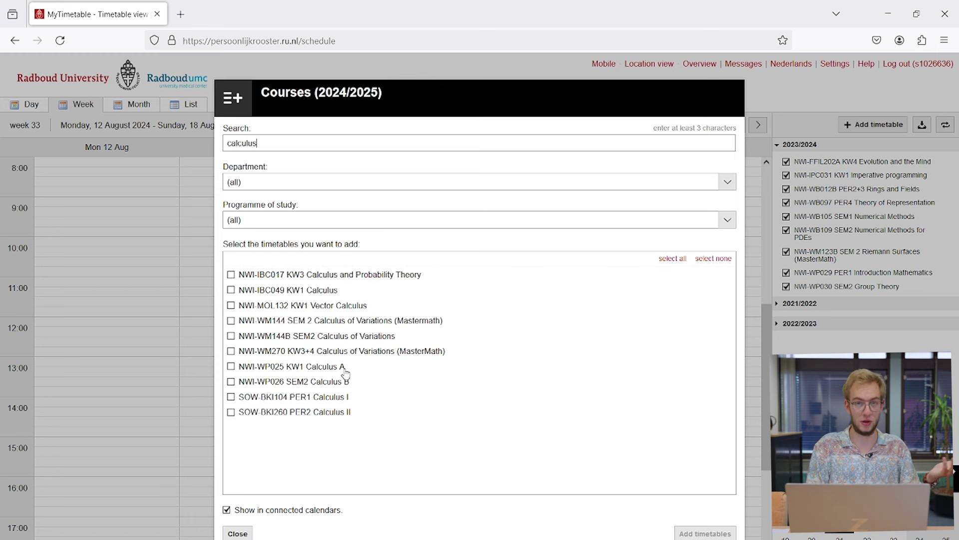
click(331, 369)
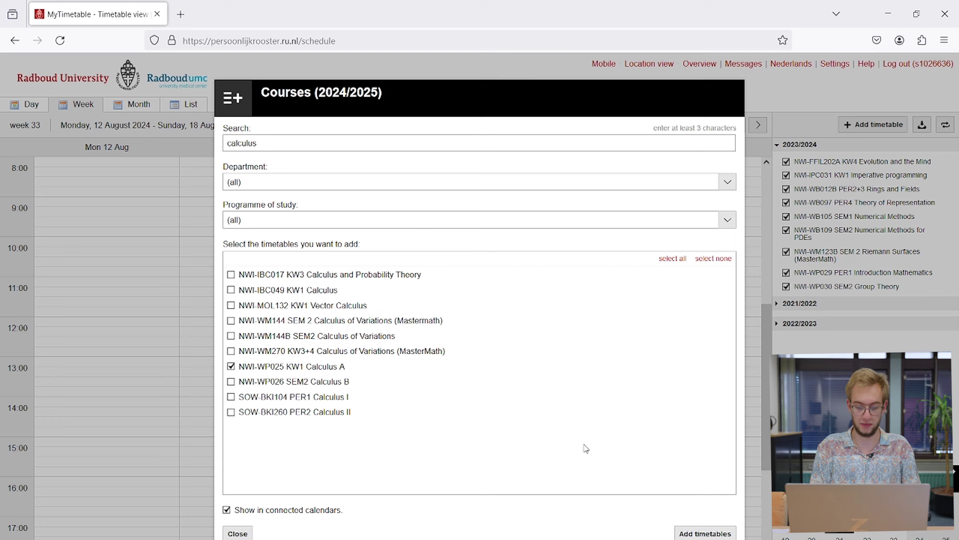
click(708, 534)
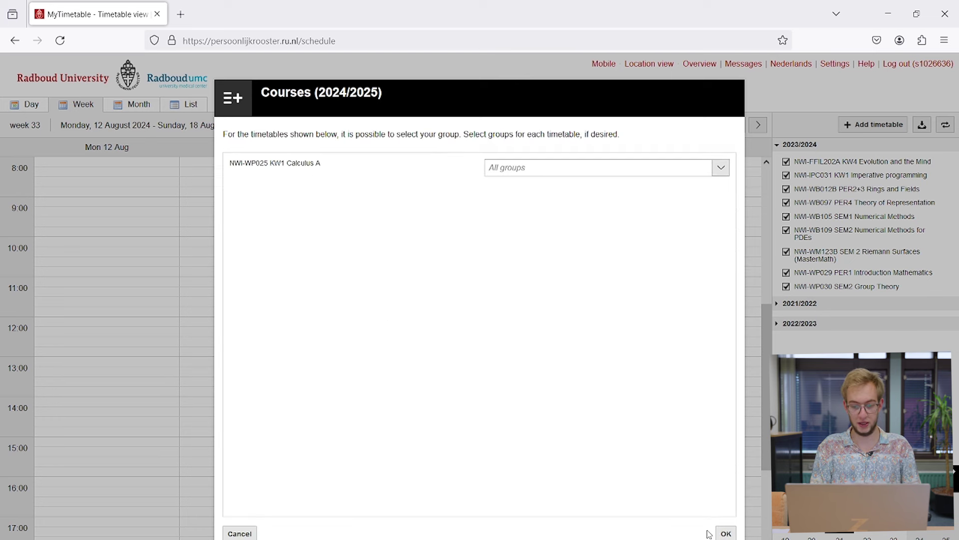
click(726, 533)
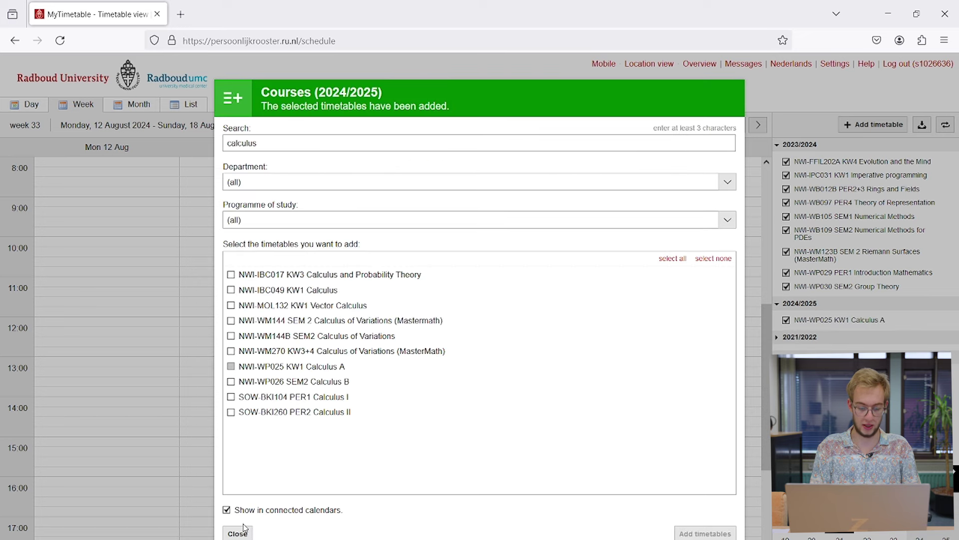
click(244, 533)
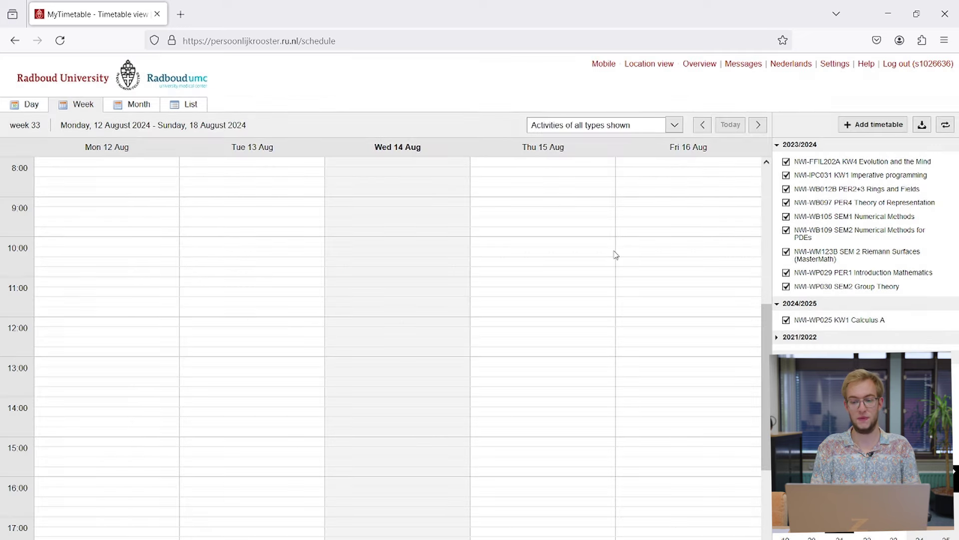
Step: Move the calendar forward to week 36 (2–8 September)
click(759, 126)
click(760, 126)
click(759, 126)
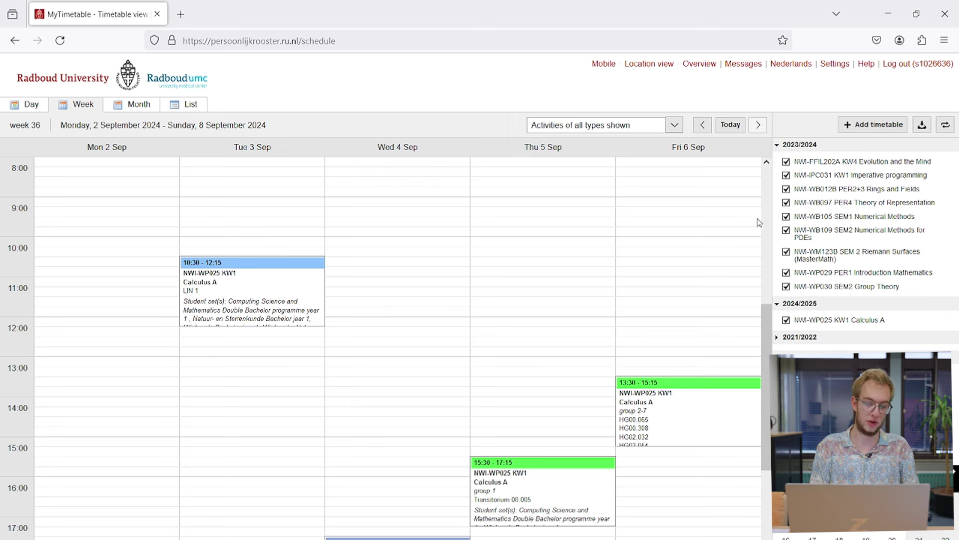
Step: Add NWI-IPC031 KW1 Imperative programming (2024/2025) for all groups via an 'imperative' course search
click(874, 128)
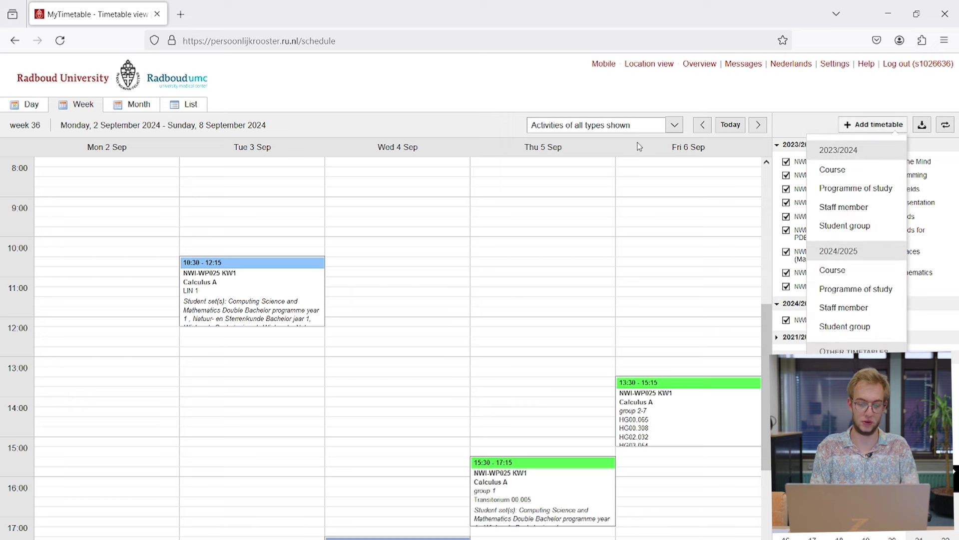
click(860, 273)
text(im)
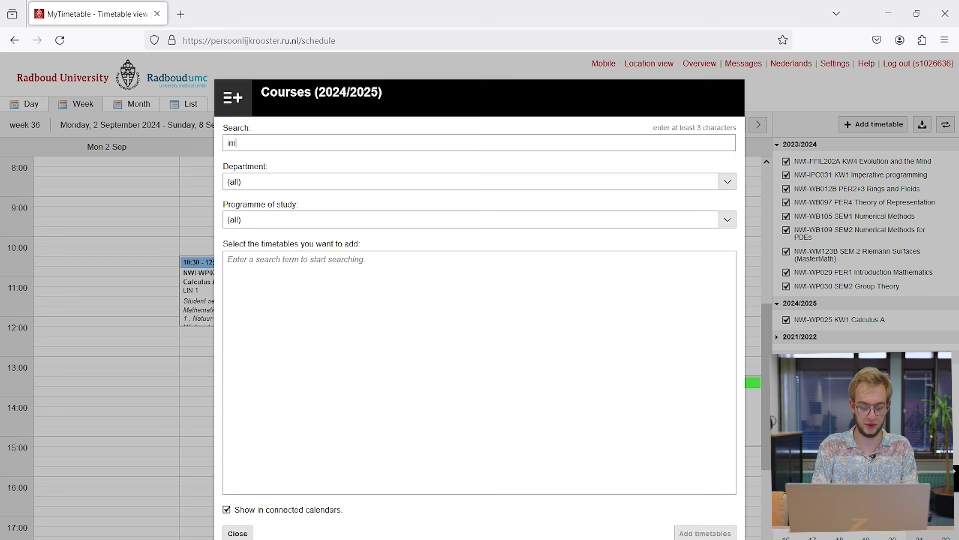
text(perative)
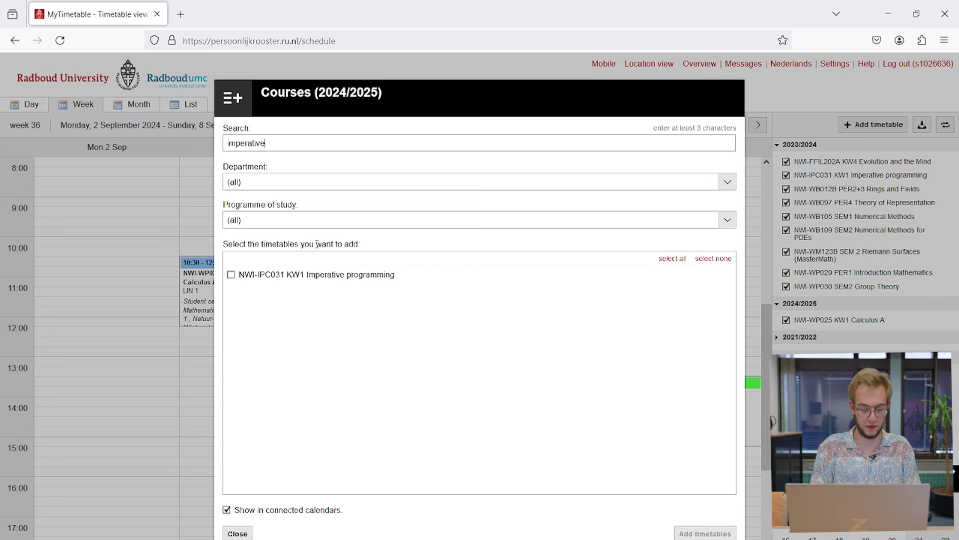
click(336, 280)
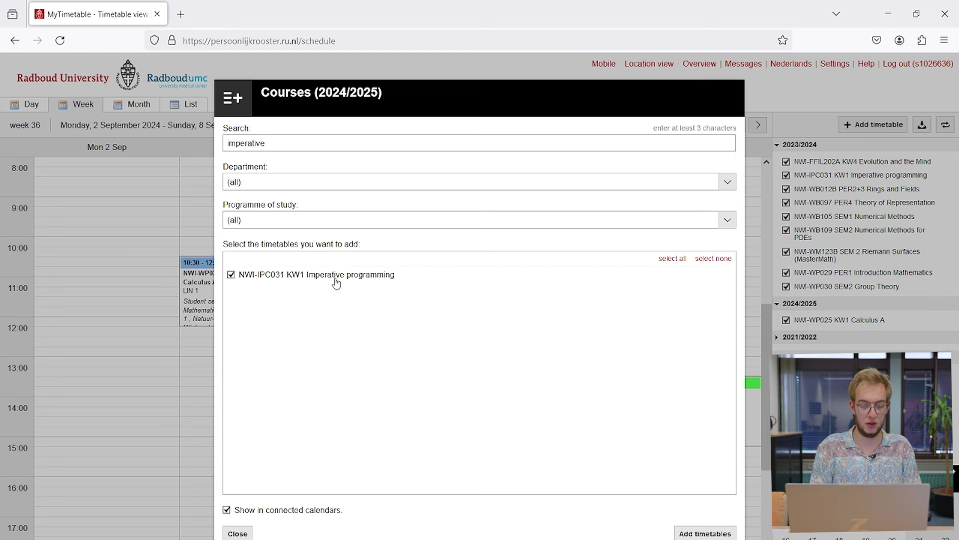
click(695, 533)
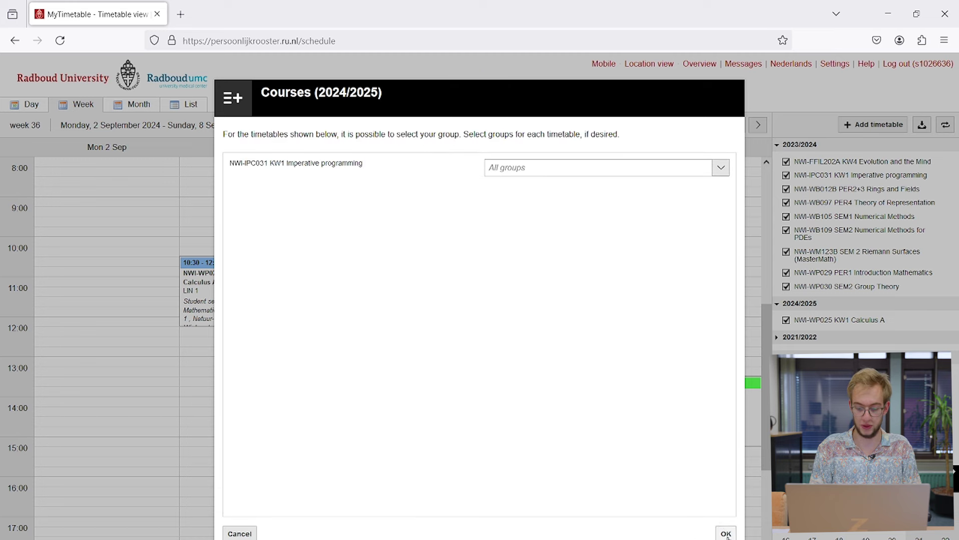
click(726, 533)
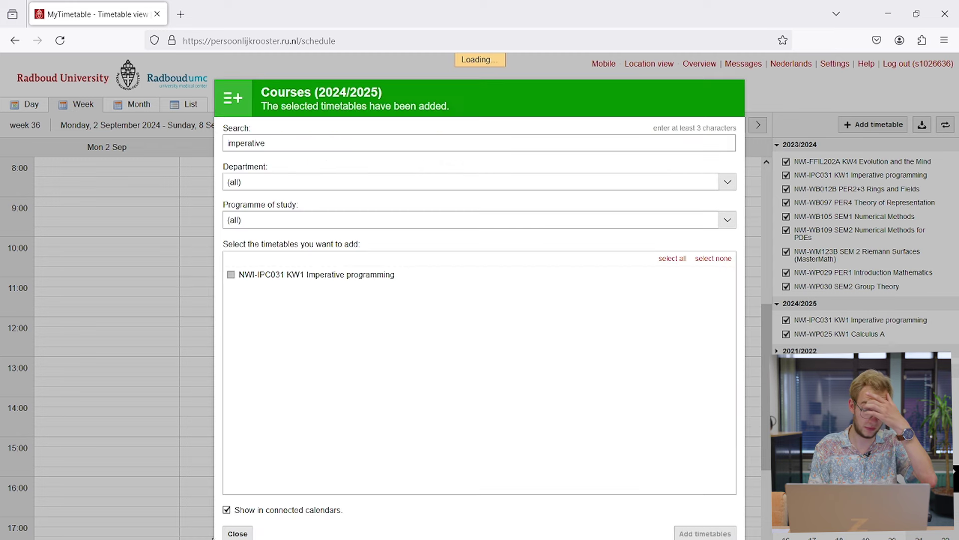
click(238, 533)
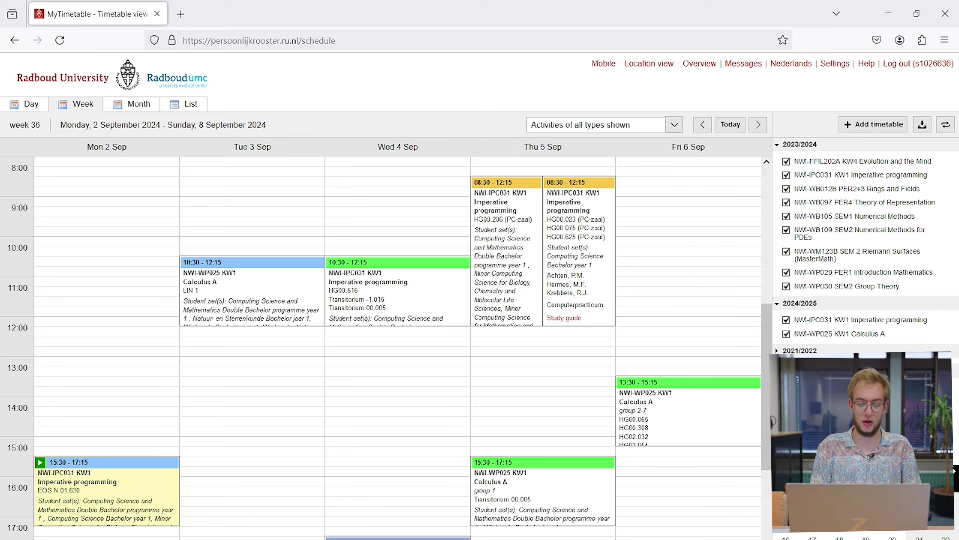
click(279, 286)
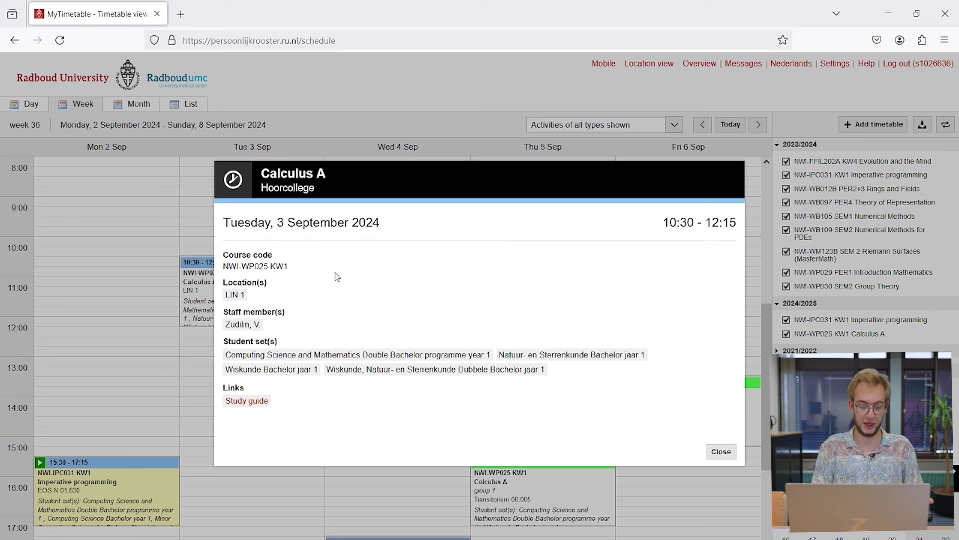
drag(292, 266, 270, 265)
click(310, 277)
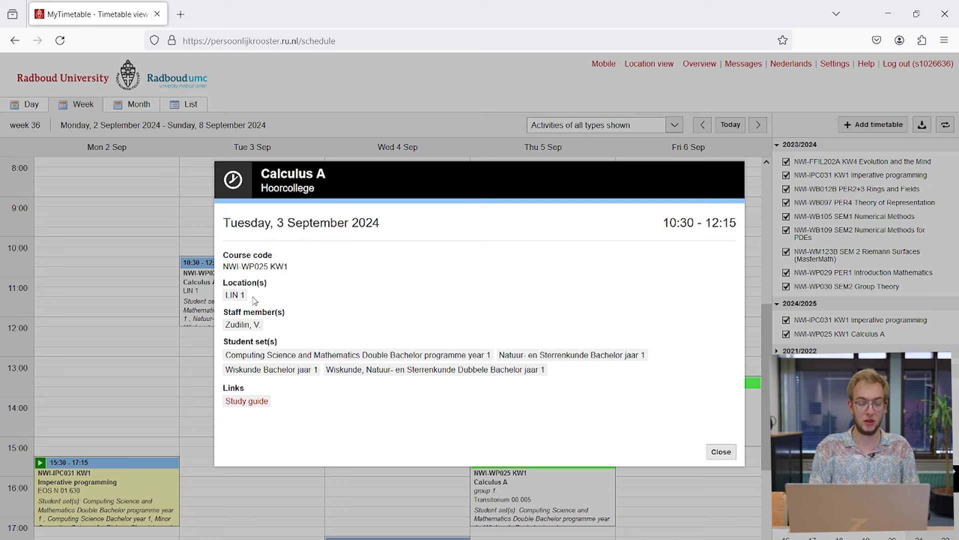
drag(249, 295, 223, 295)
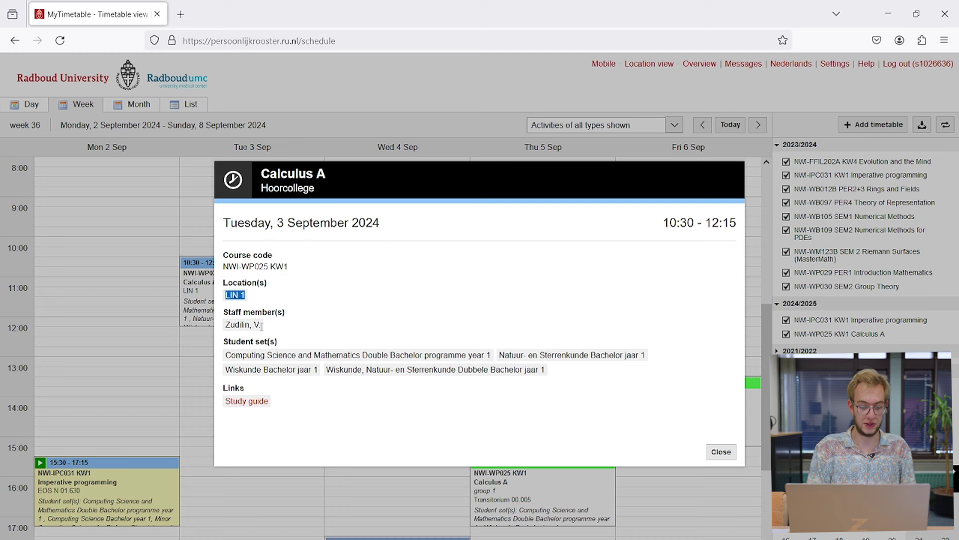
drag(261, 325, 229, 325)
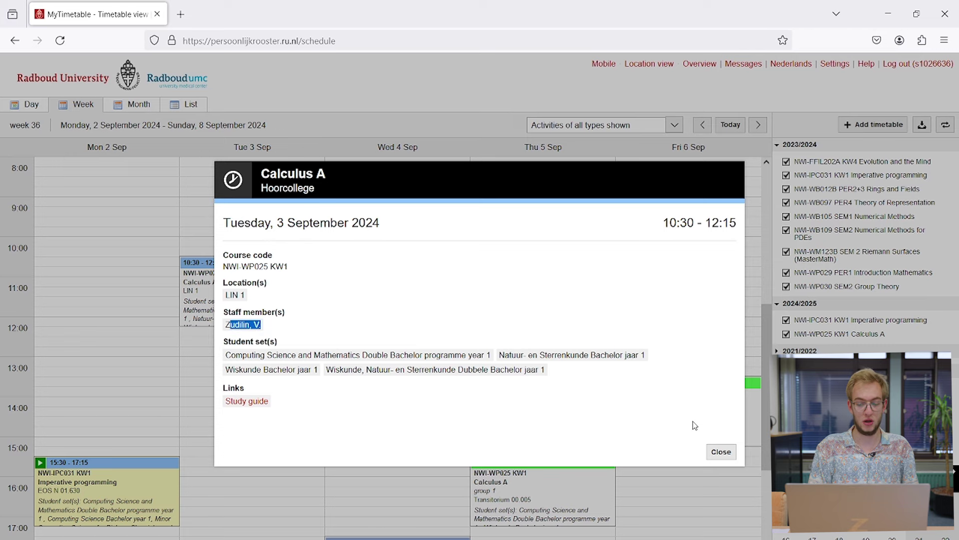
click(722, 451)
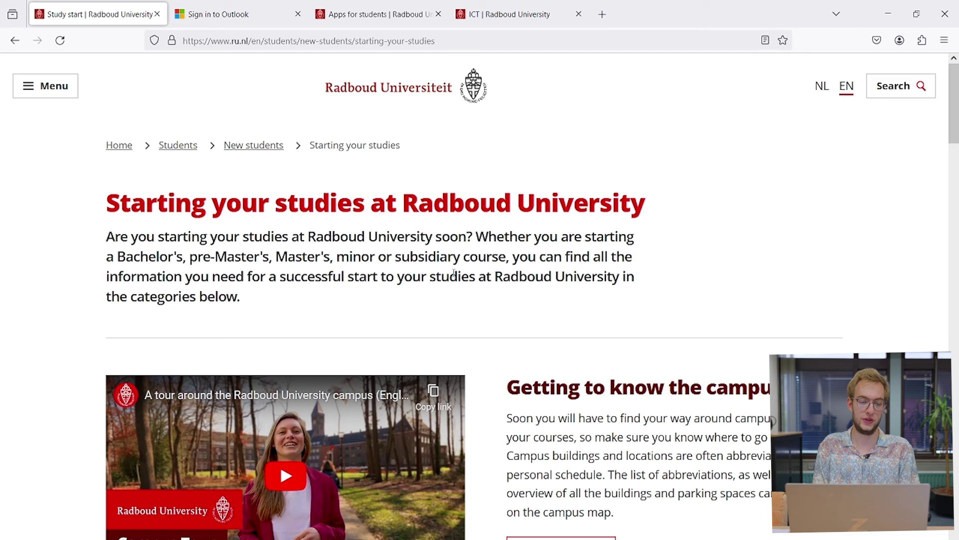
Step: Enter the student's university e-mail address on the Outlook sign-in page and submit it
click(218, 7)
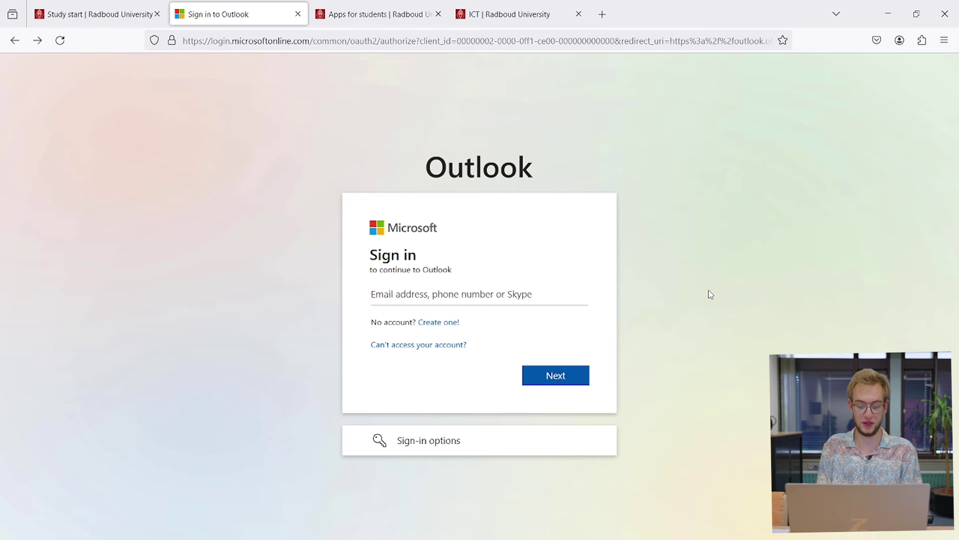
click(525, 294)
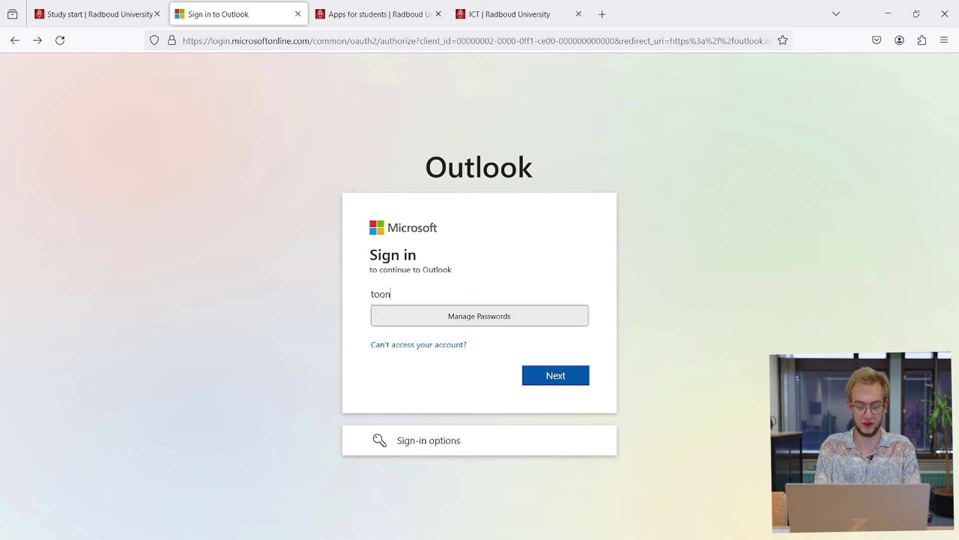
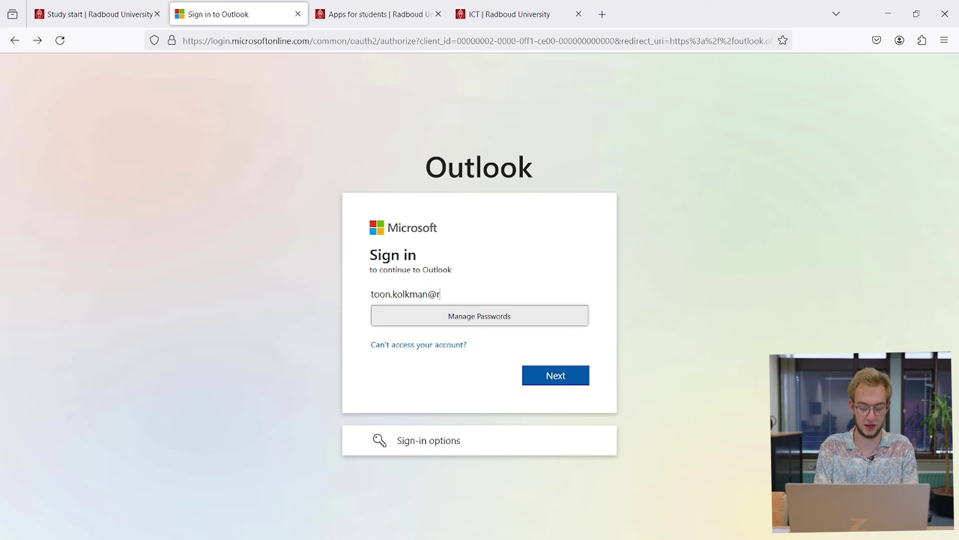
key(Return)
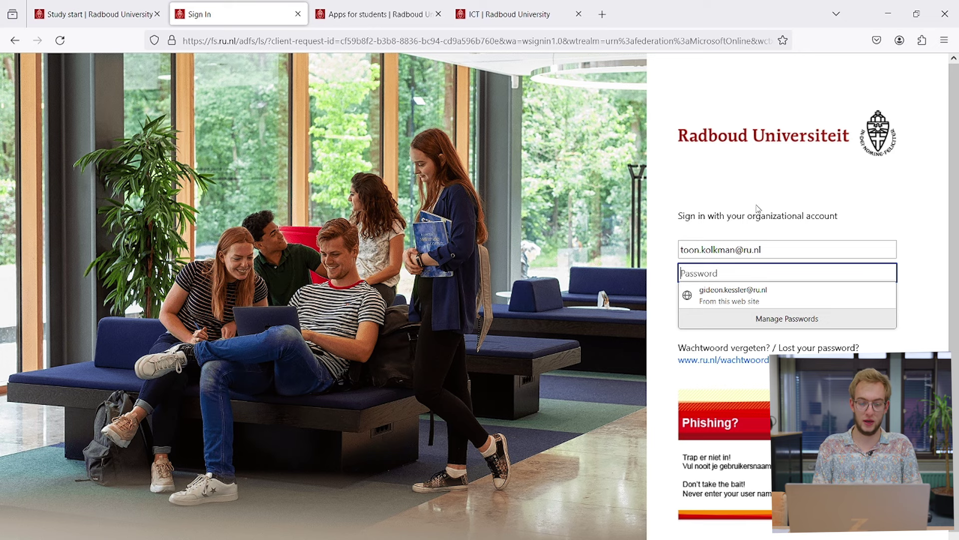
Step: Browse the Apps for students page listing OSIRIS, KUARIO, Brightspace and Radboud Sportcentrum
click(362, 5)
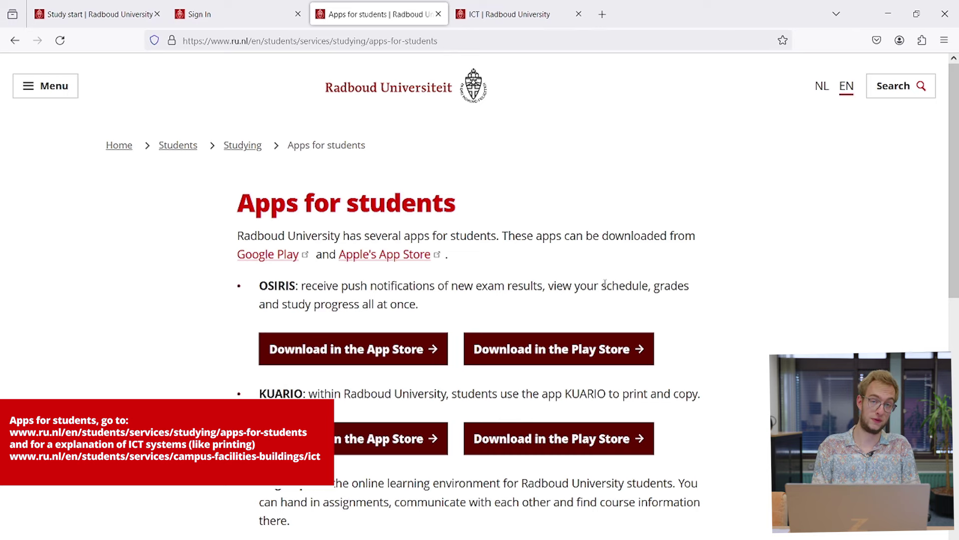
scroll(605, 284, down, 3)
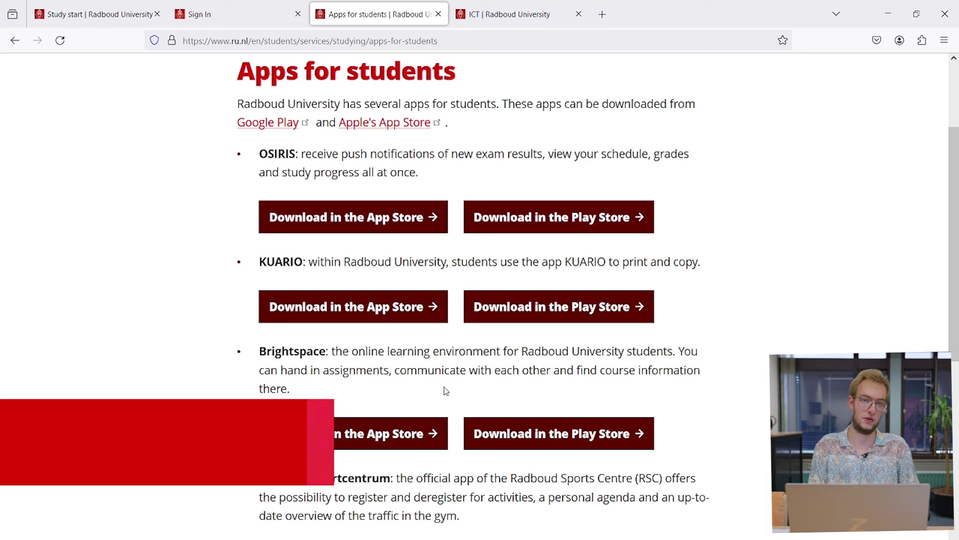
scroll(446, 391, down, 2)
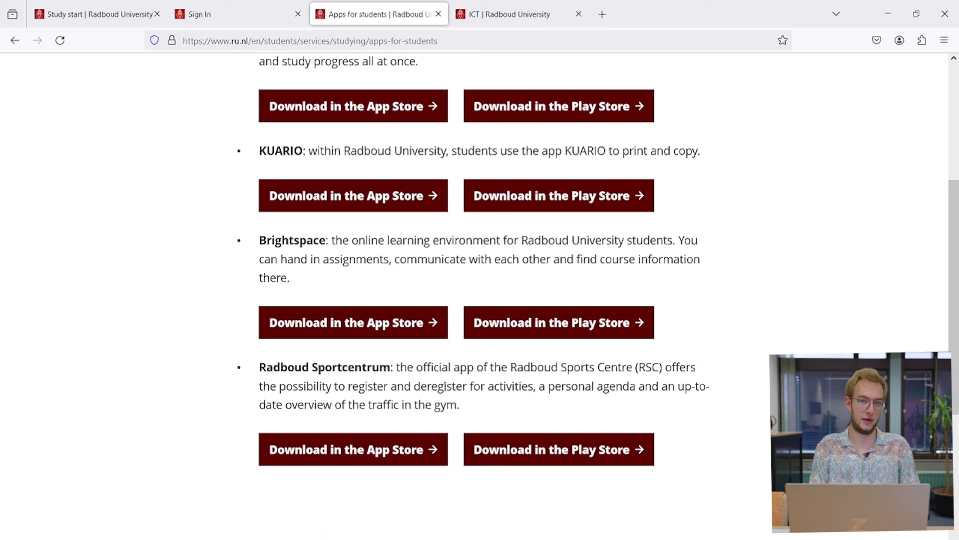
scroll(437, 181, up, 5)
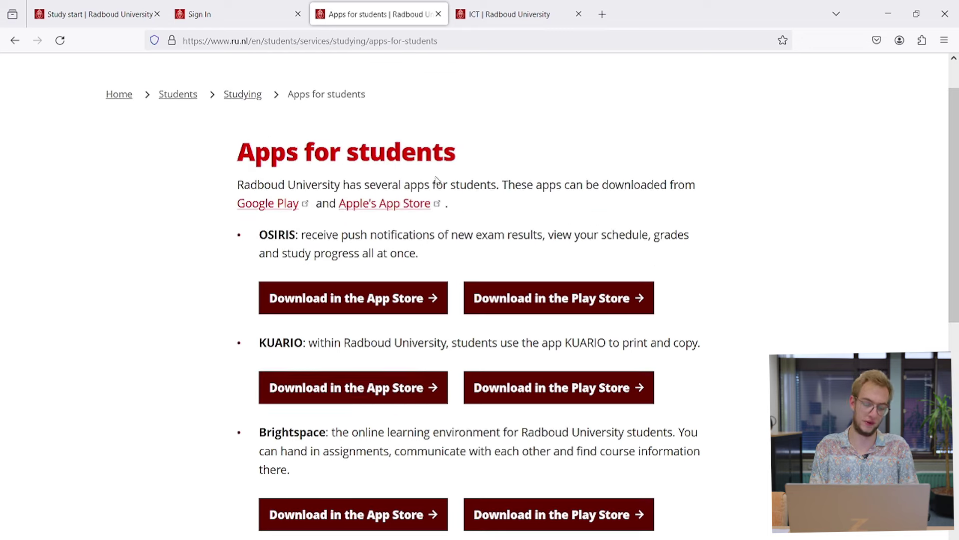
Step: Switch to the ICT | Radboud University tab with Ctrl+Tab
key(ctrl+Tab)
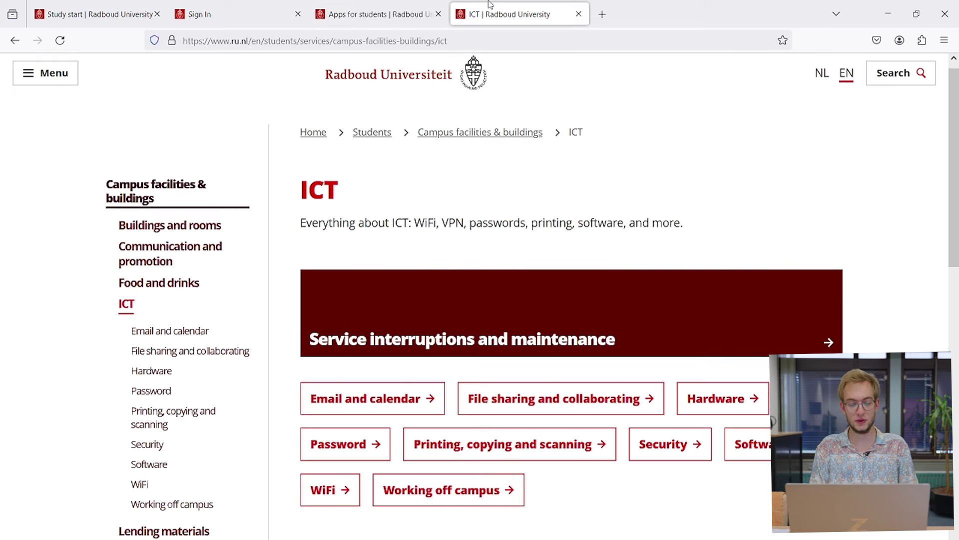